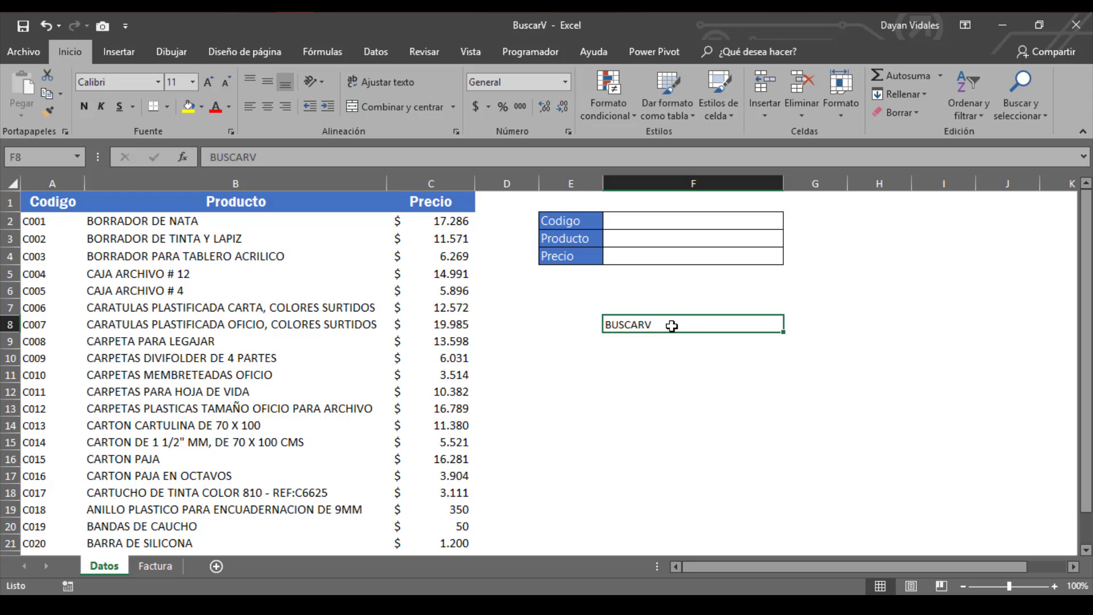
Clear the BUSCARV text from cell F8 on the Datos sheet.
key(Delete)
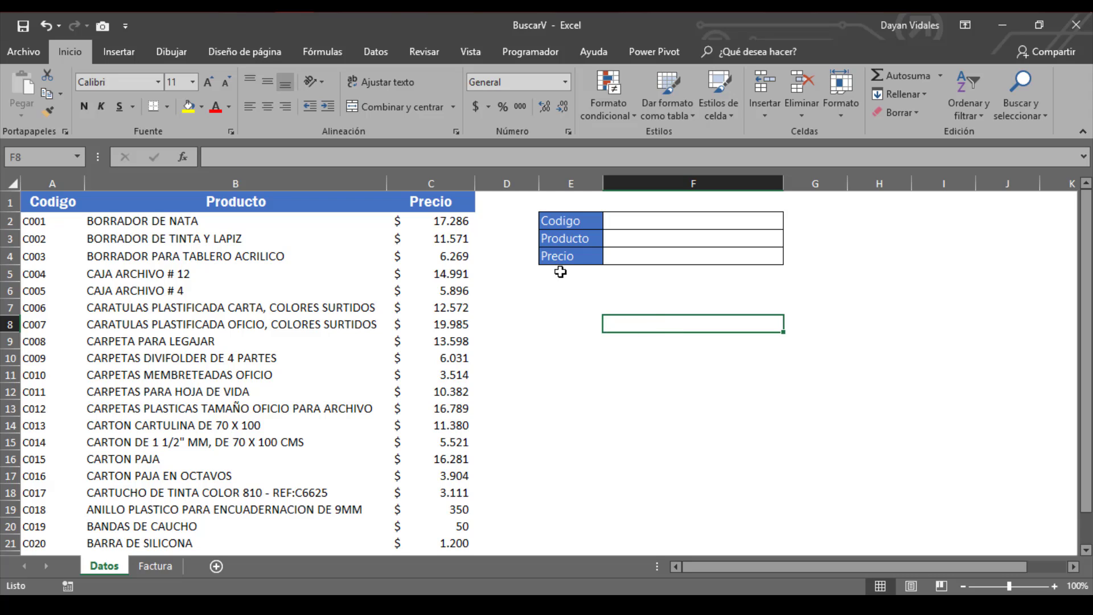
Examine the Codigo, Producto and Precio columns of the product table and the empty lookup form in E2:F4.
click(53, 204)
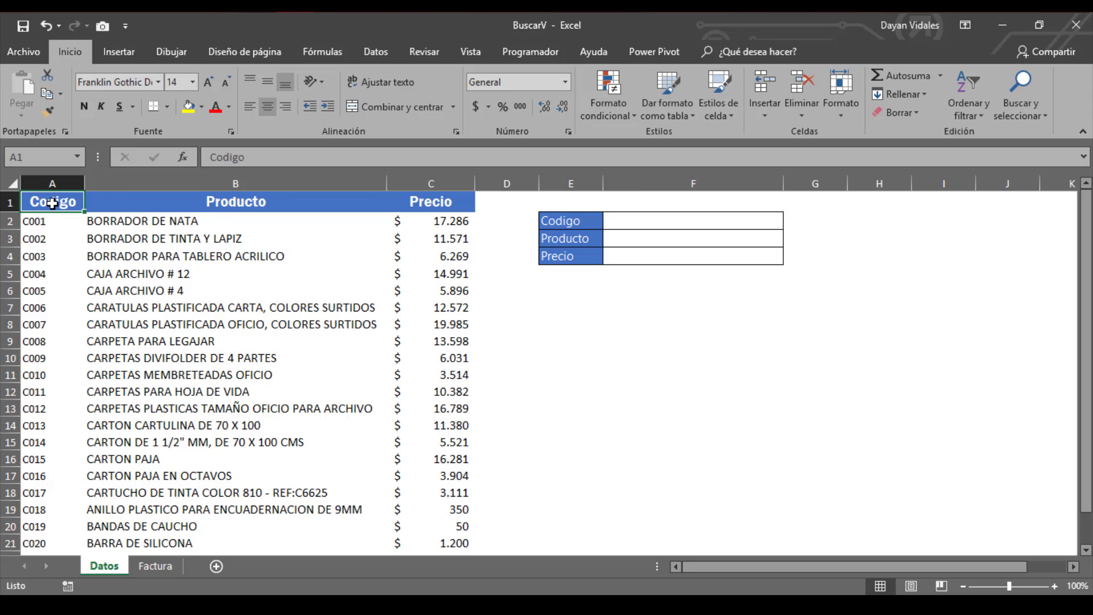
drag(53, 203, 467, 542)
click(229, 240)
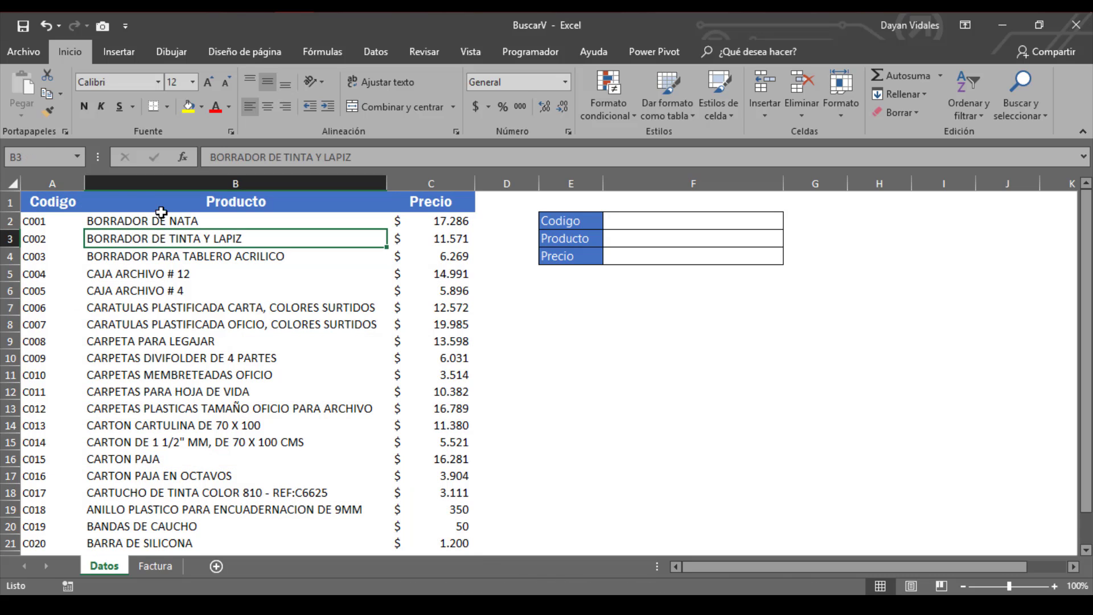
drag(45, 202, 408, 209)
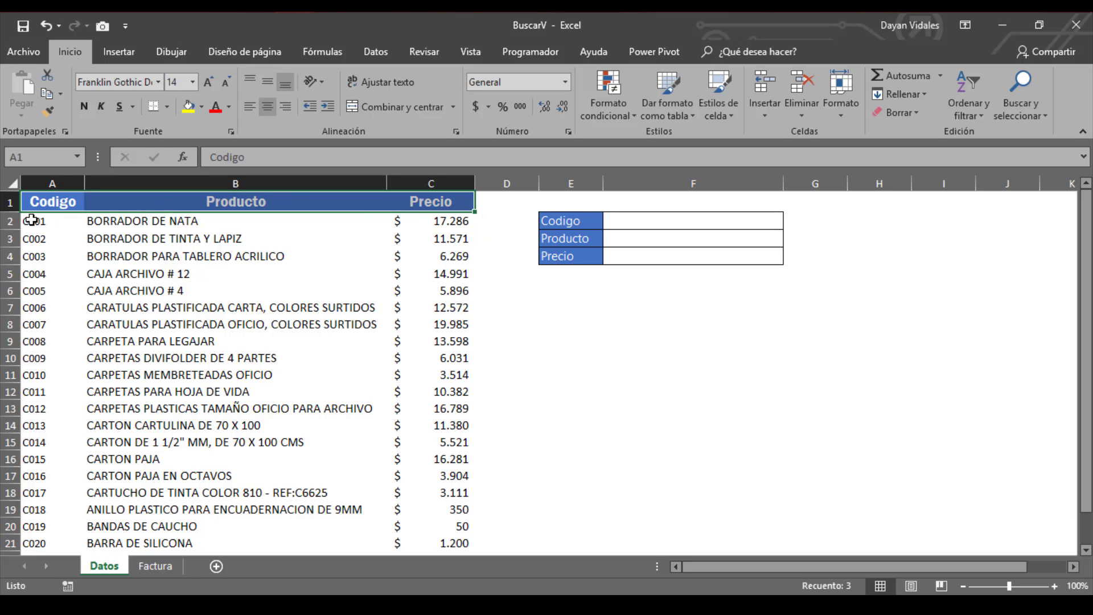
drag(32, 220, 444, 473)
key(ctrl+Home)
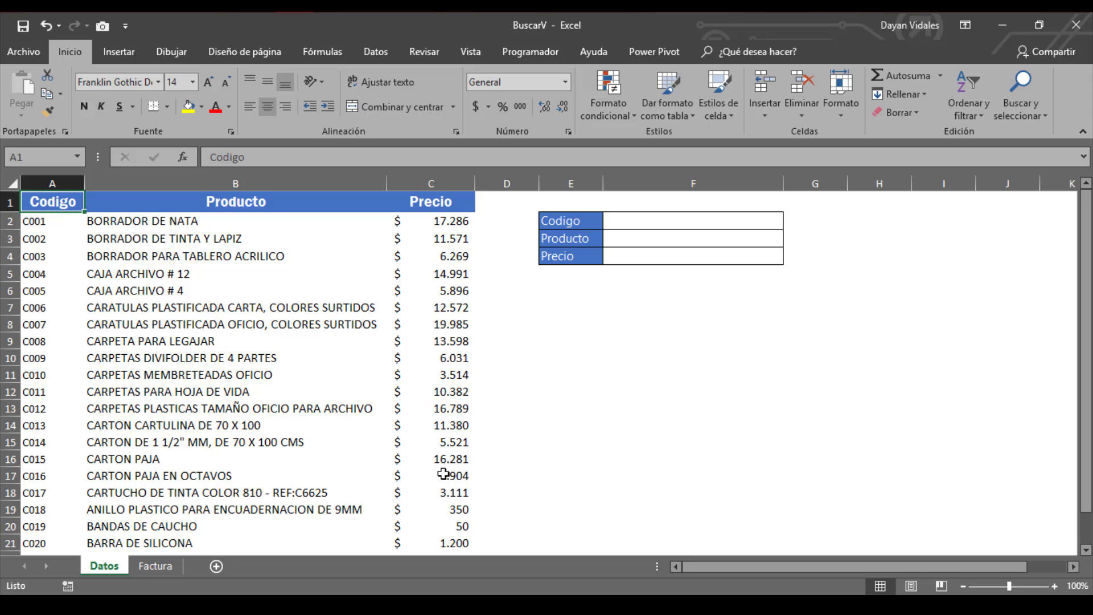
key(Right)
key(Right)
key(Right)
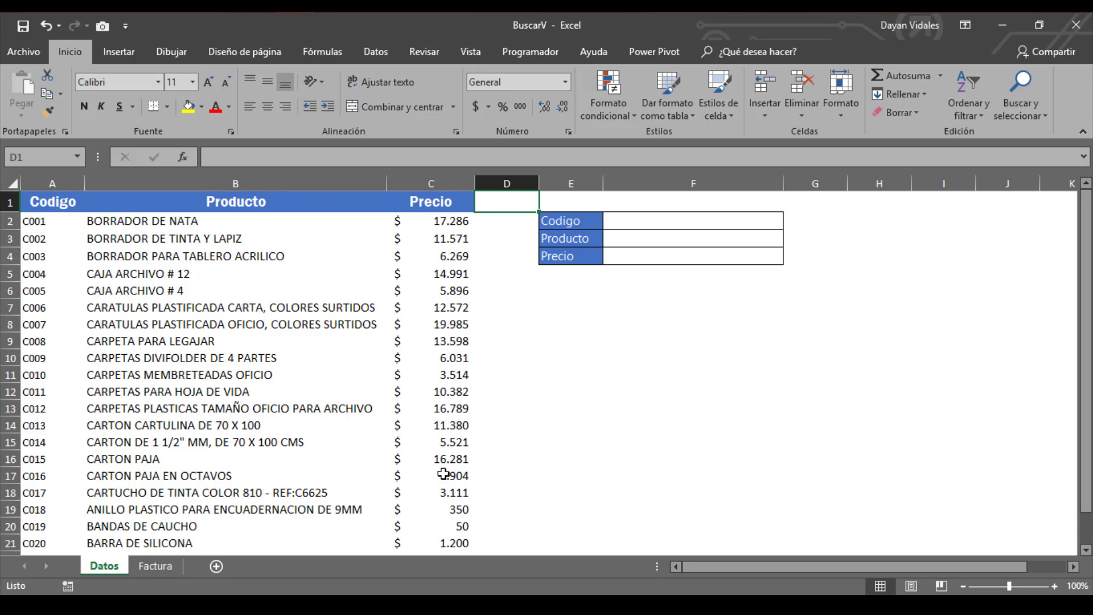
key(Down)
key(Right)
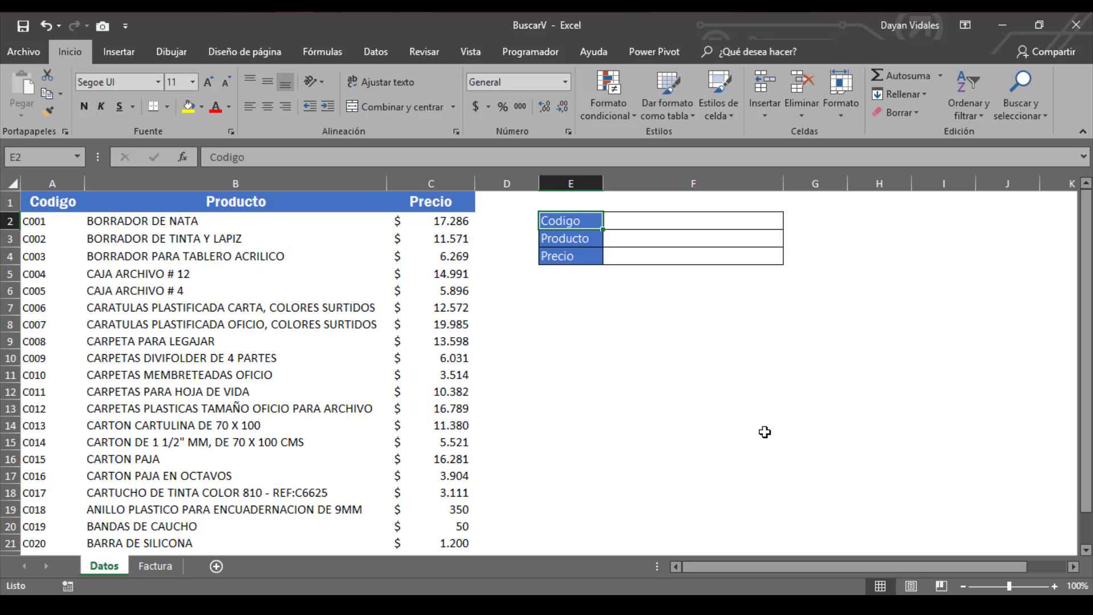
mouse_move(641, 218)
mouse_down()
mouse_move(643, 234)
mouse_move(645, 222)
mouse_up()
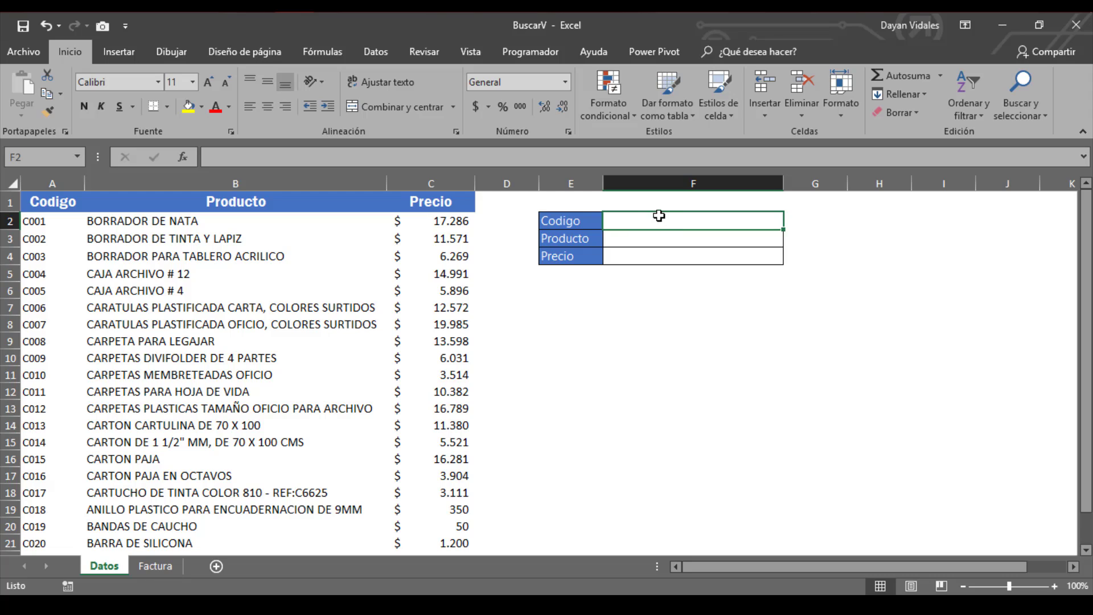
click(633, 238)
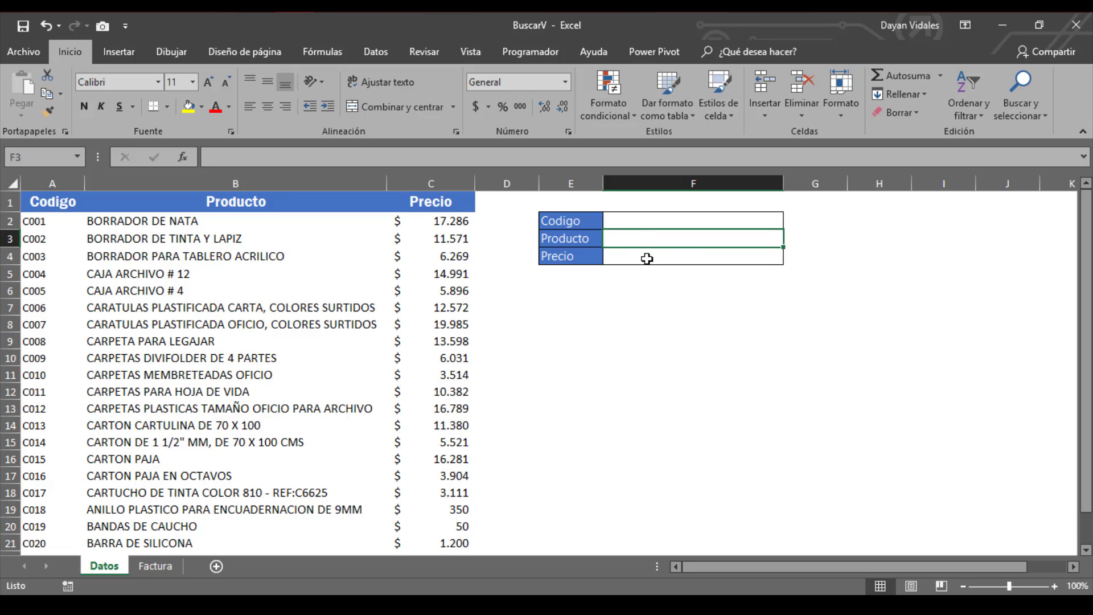
click(647, 258)
click(647, 277)
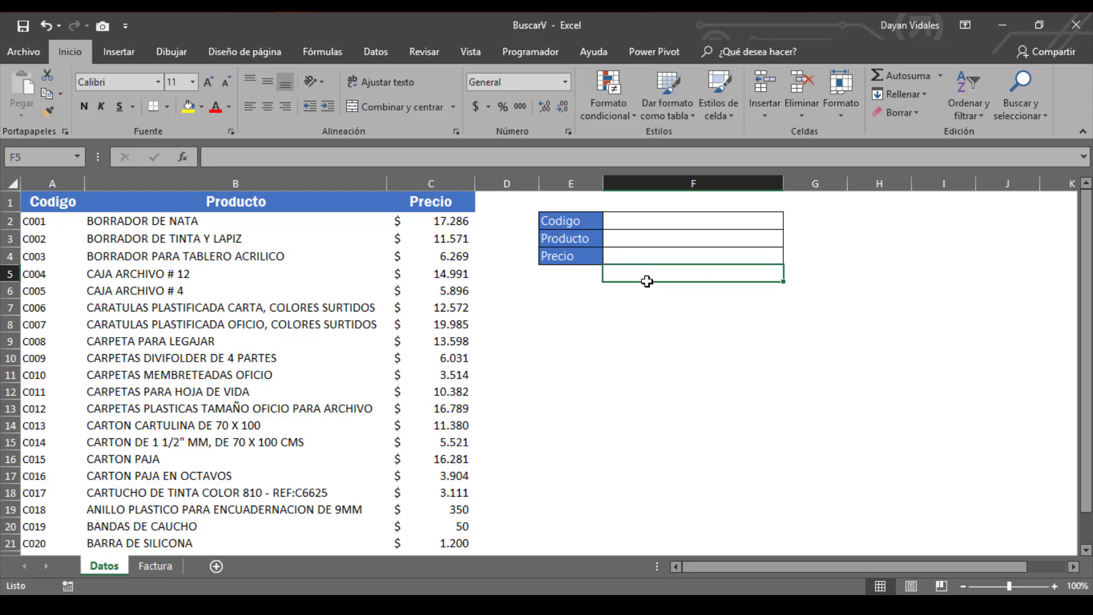
Enter the product code C012 in the lookup form's Codigo cell, F2.
click(624, 223)
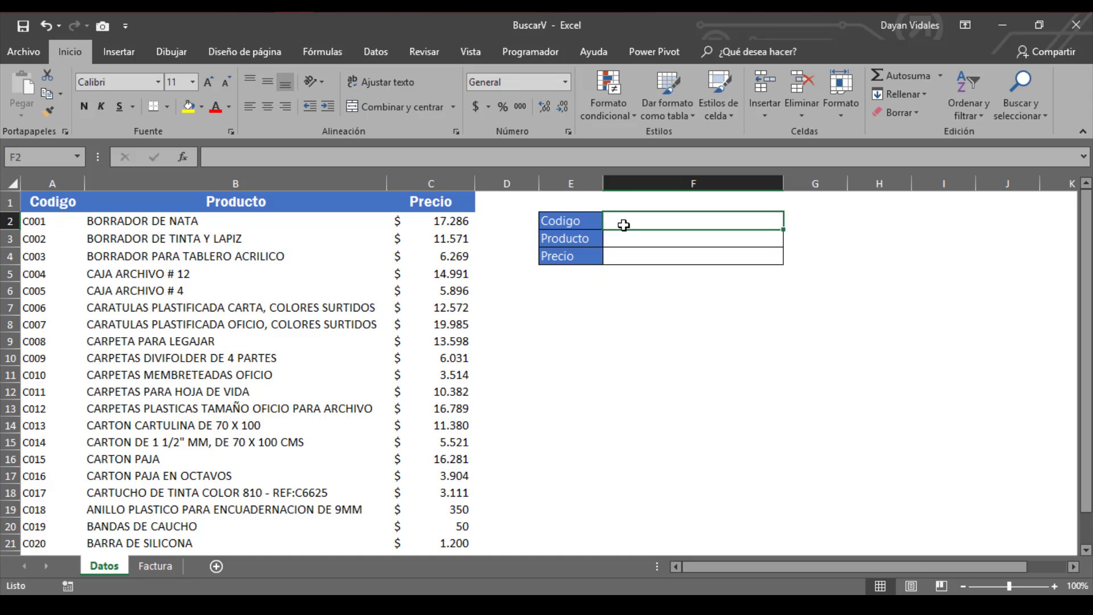
text(C013)
key(Return)
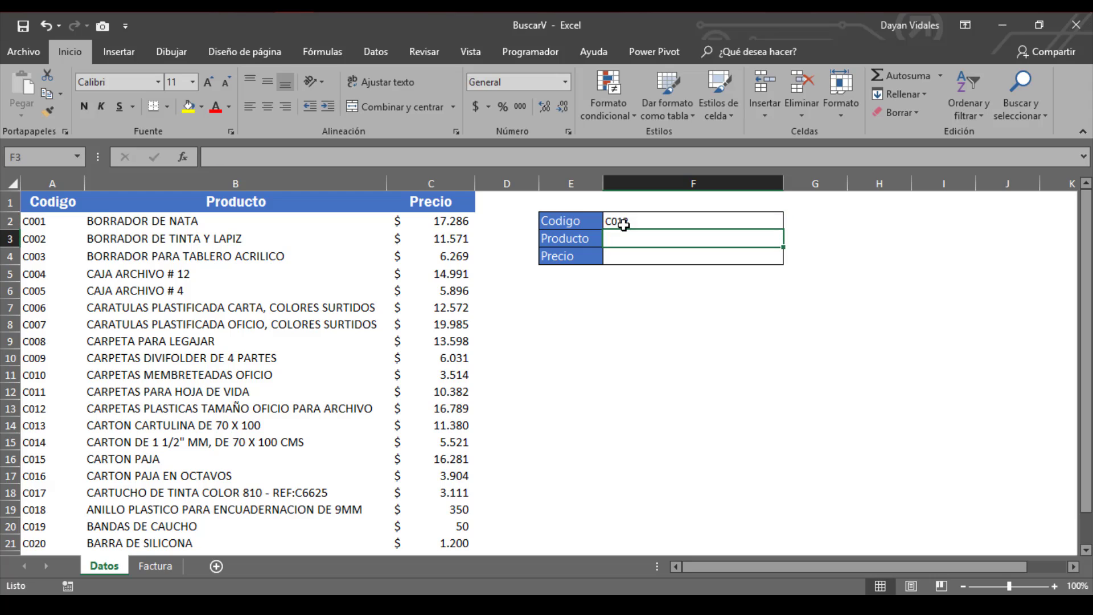
click(628, 223)
click(632, 239)
click(636, 260)
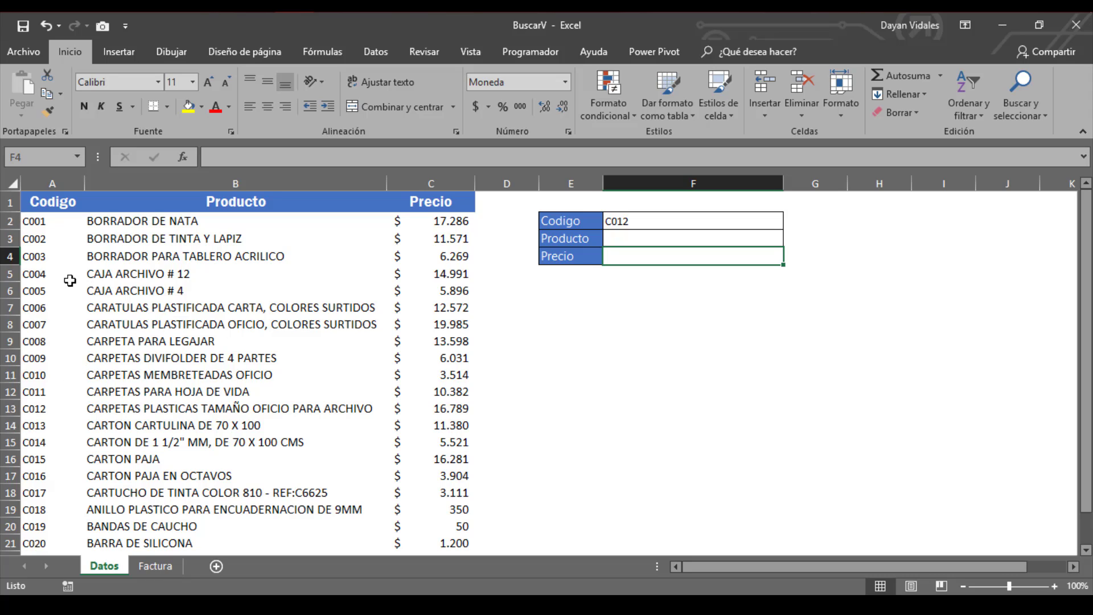
Copy the product name for code C012 from the table into the form's Producto cell F3 and autofit column F.
drag(73, 275, 52, 496)
click(42, 405)
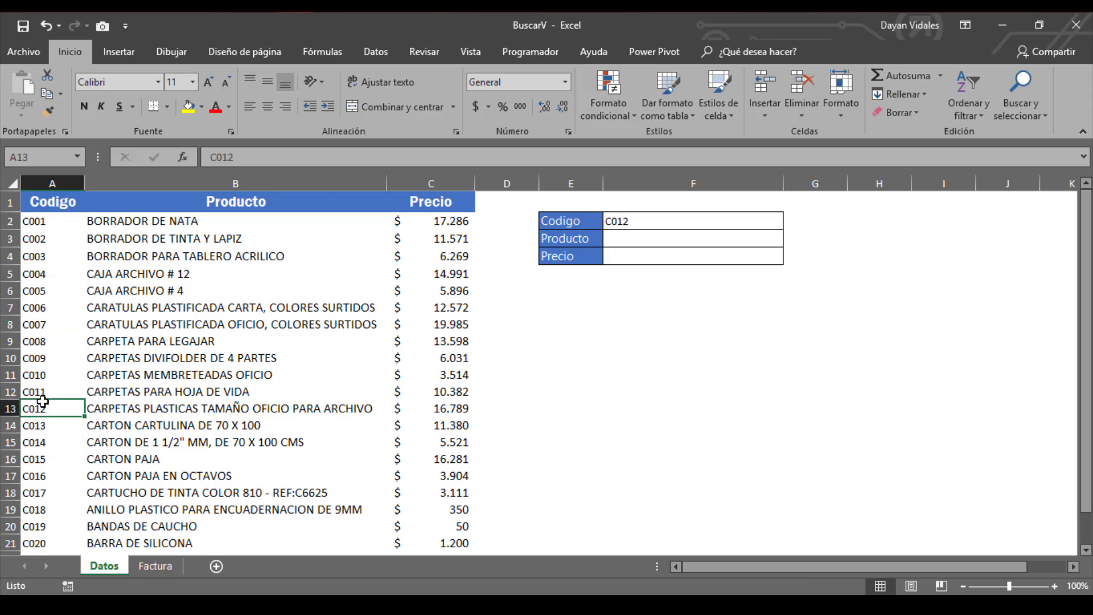
click(117, 408)
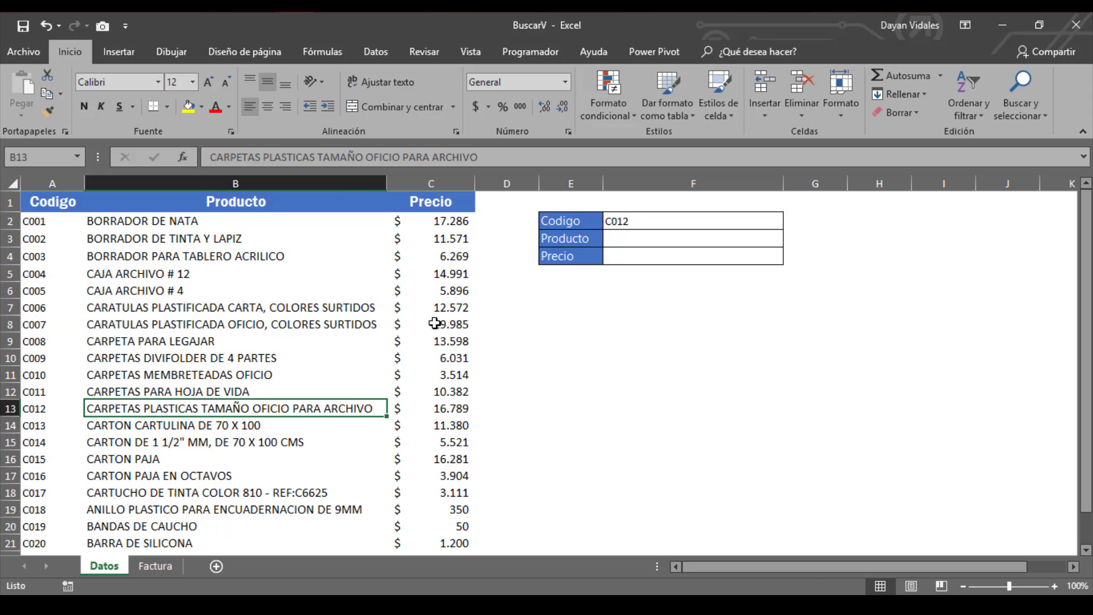
key(ctrl+c)
click(629, 235)
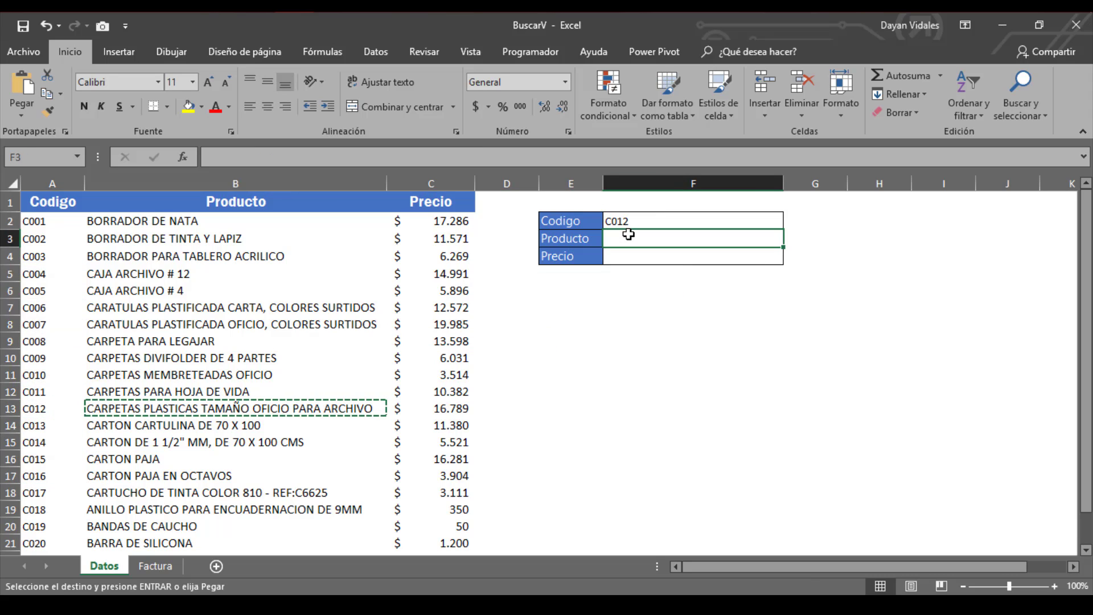
key(ctrl+v)
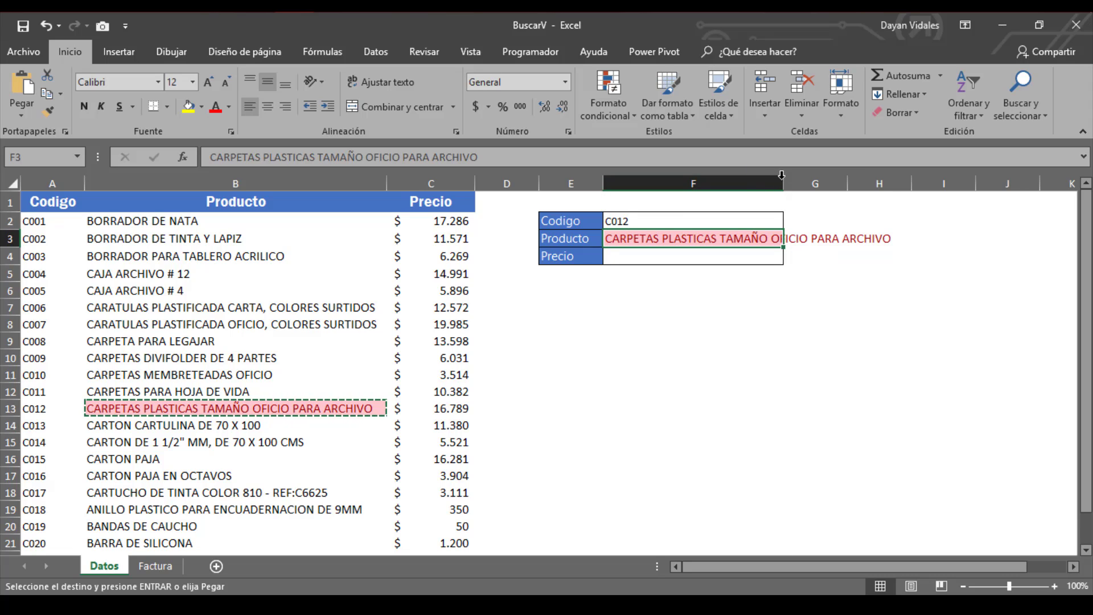
double_click(783, 183)
Copy the price for code C012 from the table into the form's Precio cell F4.
click(398, 408)
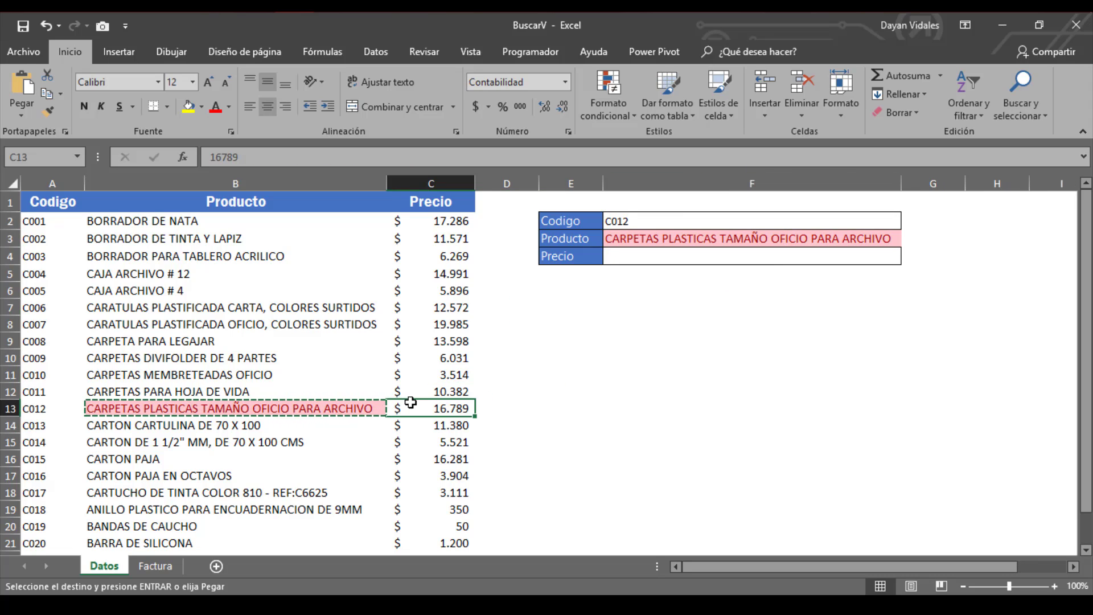
key(ctrl+c)
click(658, 256)
key(ctrl+v)
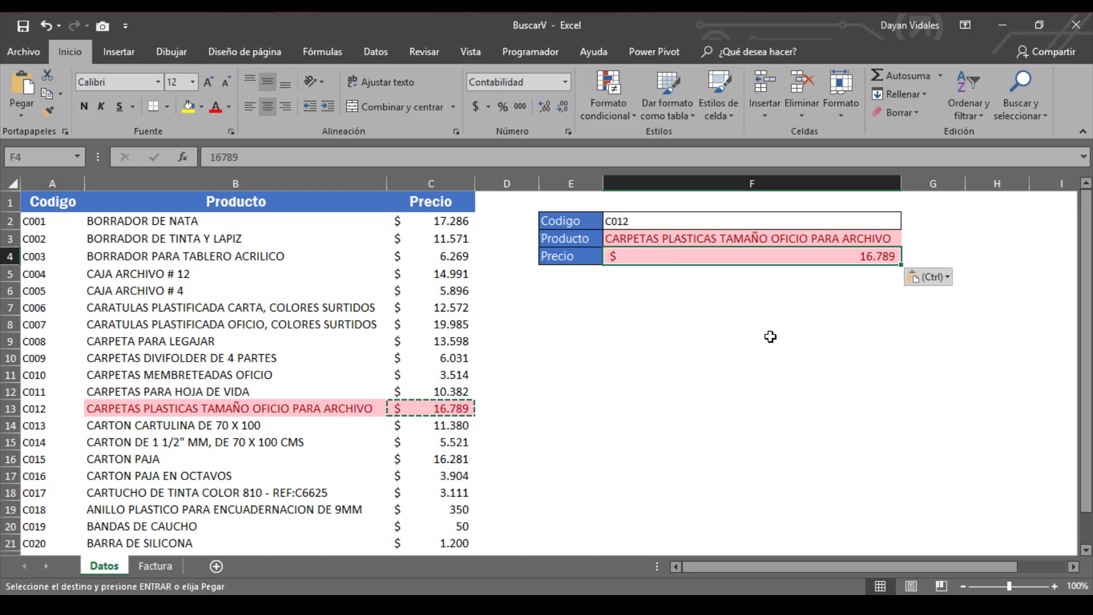
click(770, 337)
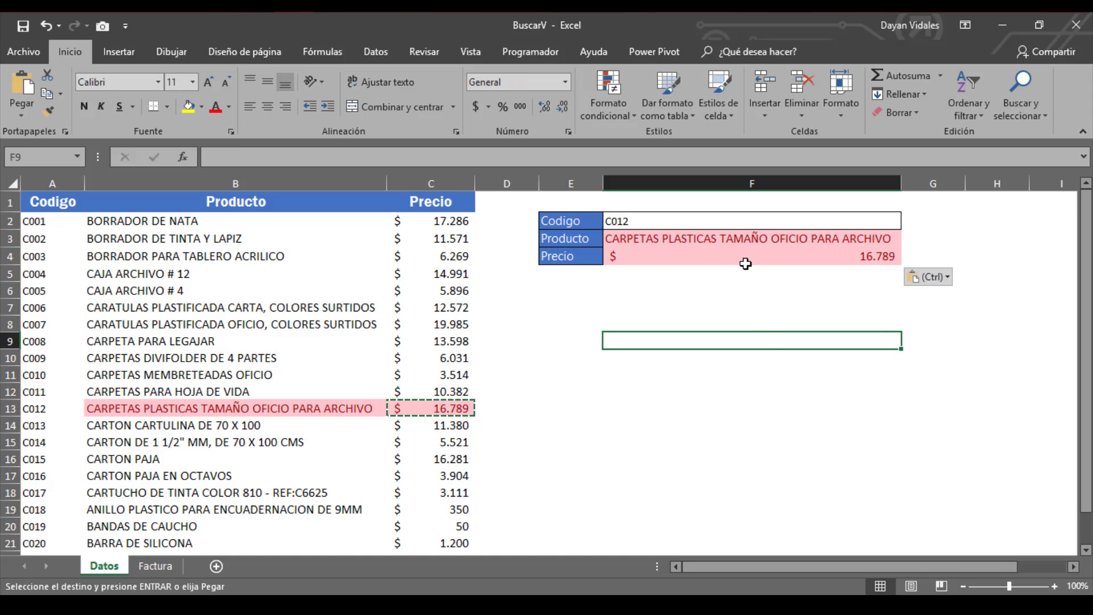
drag(30, 200, 412, 534)
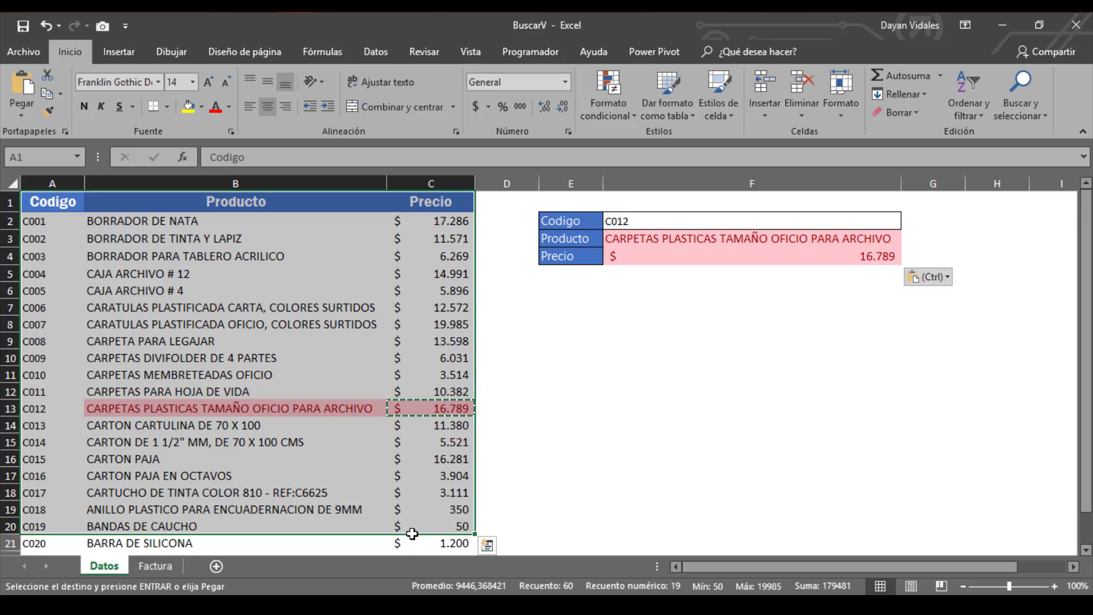
click(414, 495)
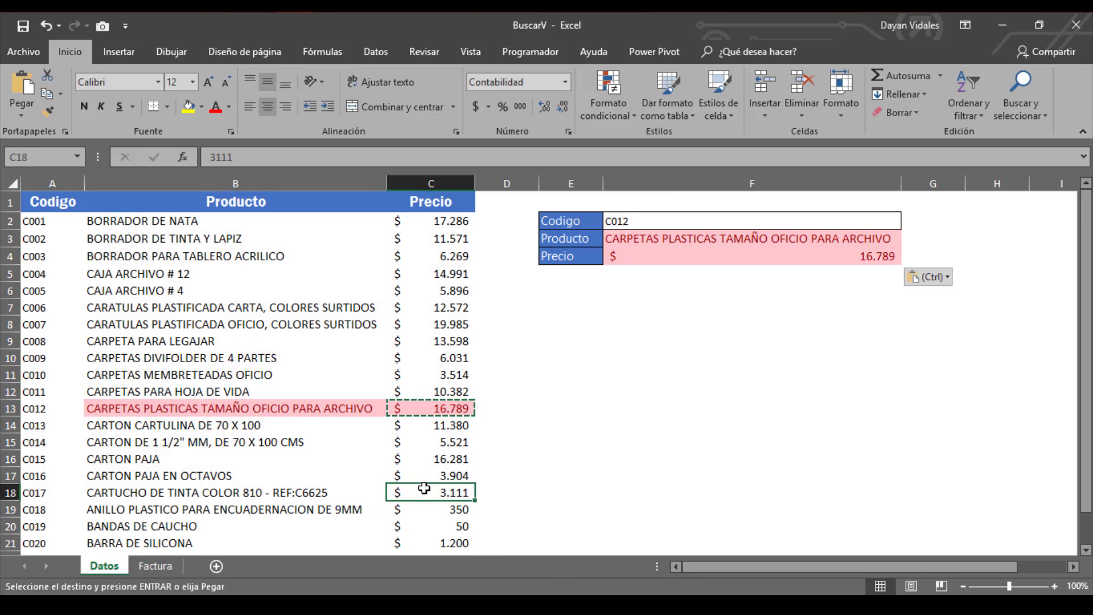
Undo the pasted price, the column F width change and the pasted product name, and clear the copy selection.
key(Escape)
key(ctrl+z)
key(ctrl+z)
key(ctrl+z)
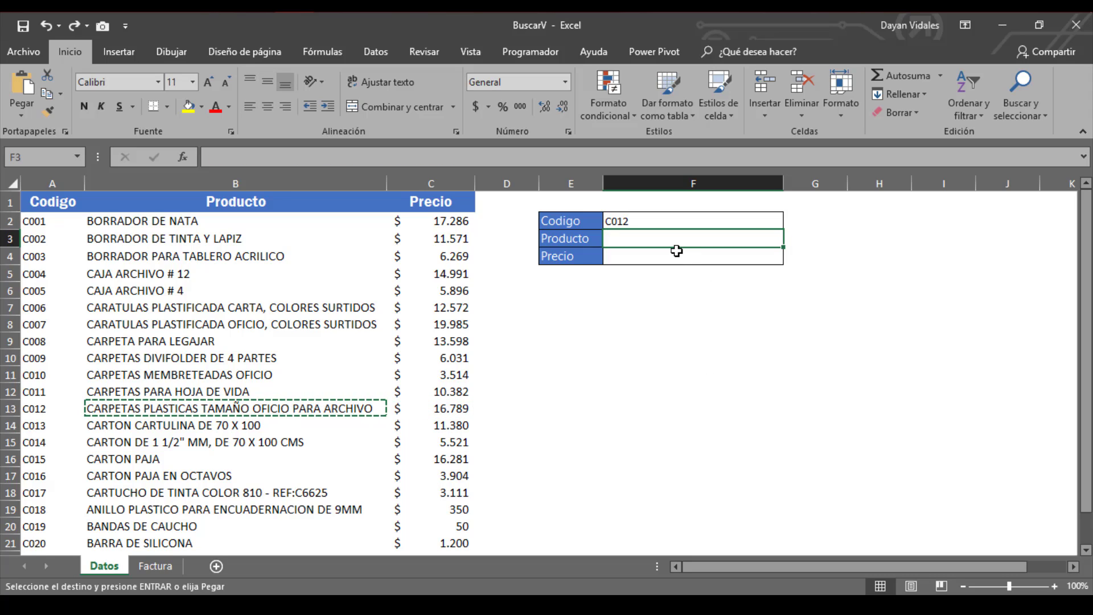
key(Escape)
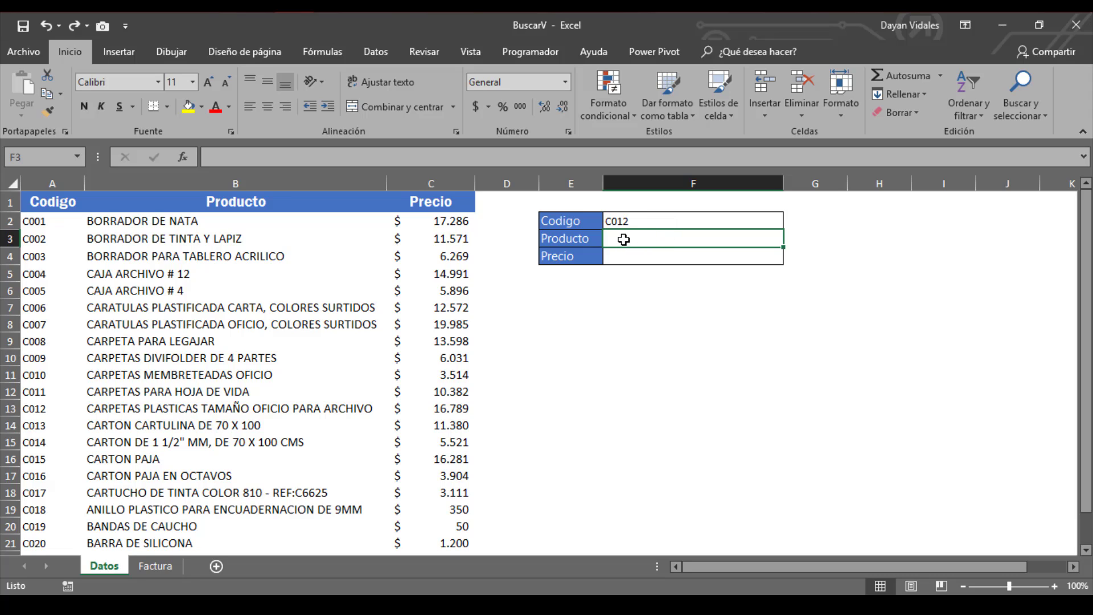
Start a BUSCARV formula in the form's Producto cell F3 with the absolute reference $F$2 as the lookup value.
click(600, 238)
click(627, 221)
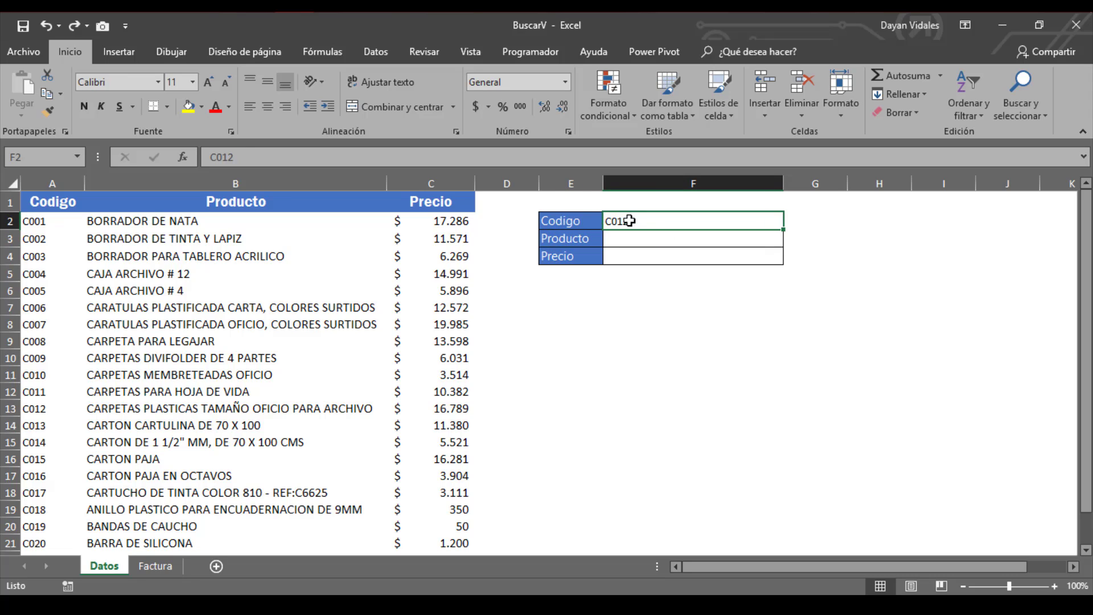
drag(46, 237, 384, 393)
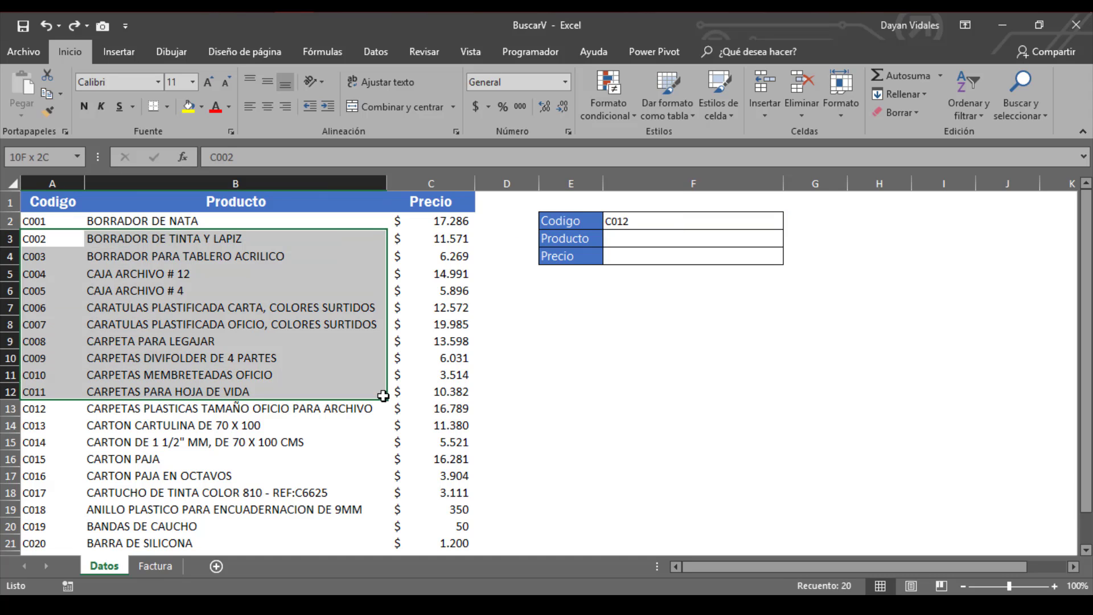
click(635, 235)
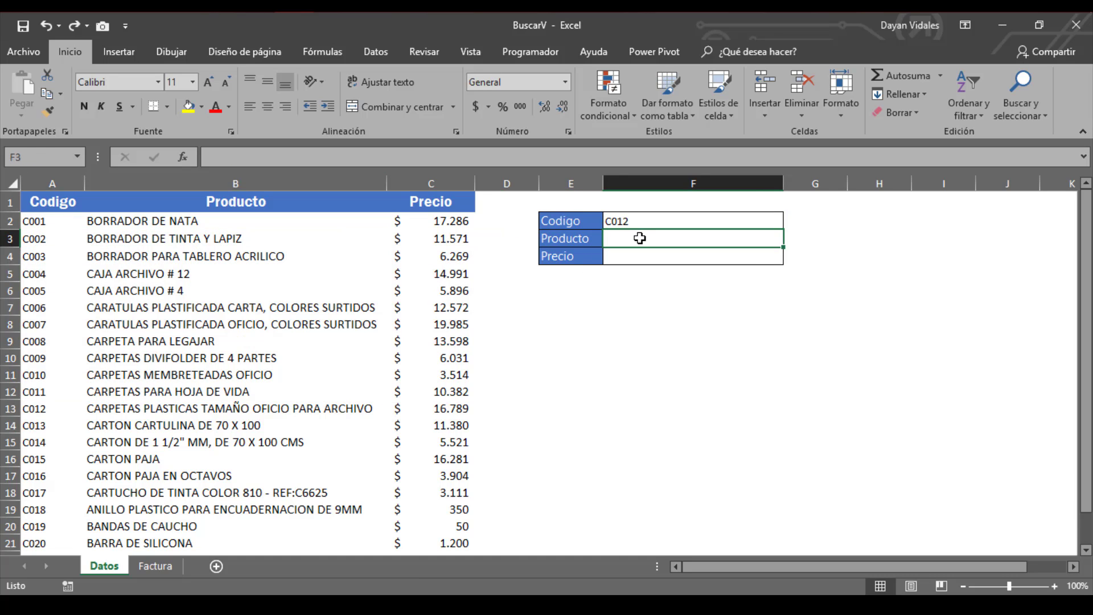
text(=)
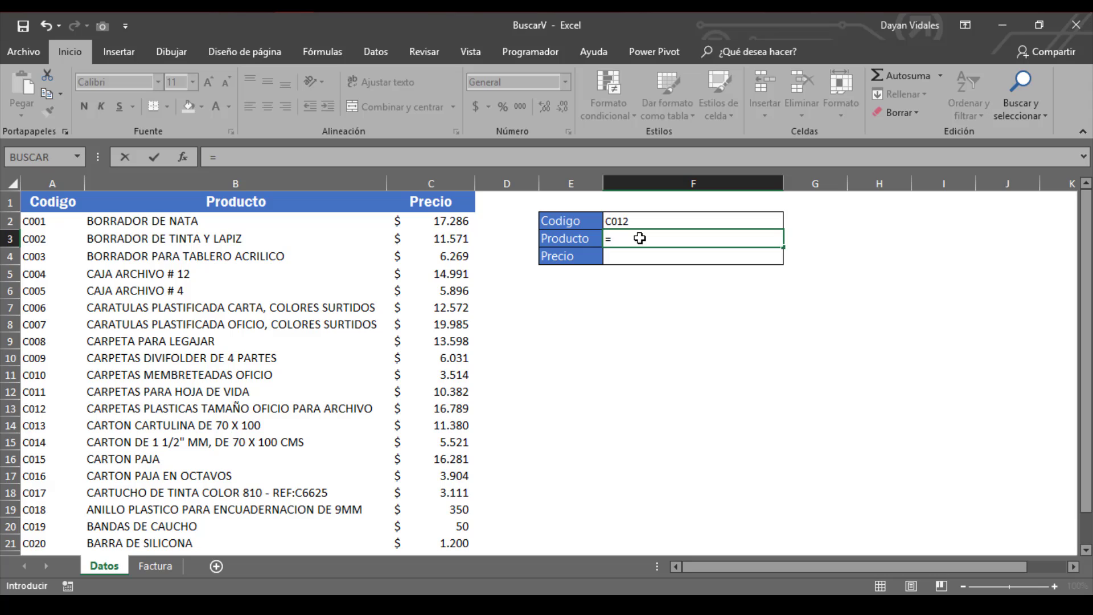
text(buscarv)
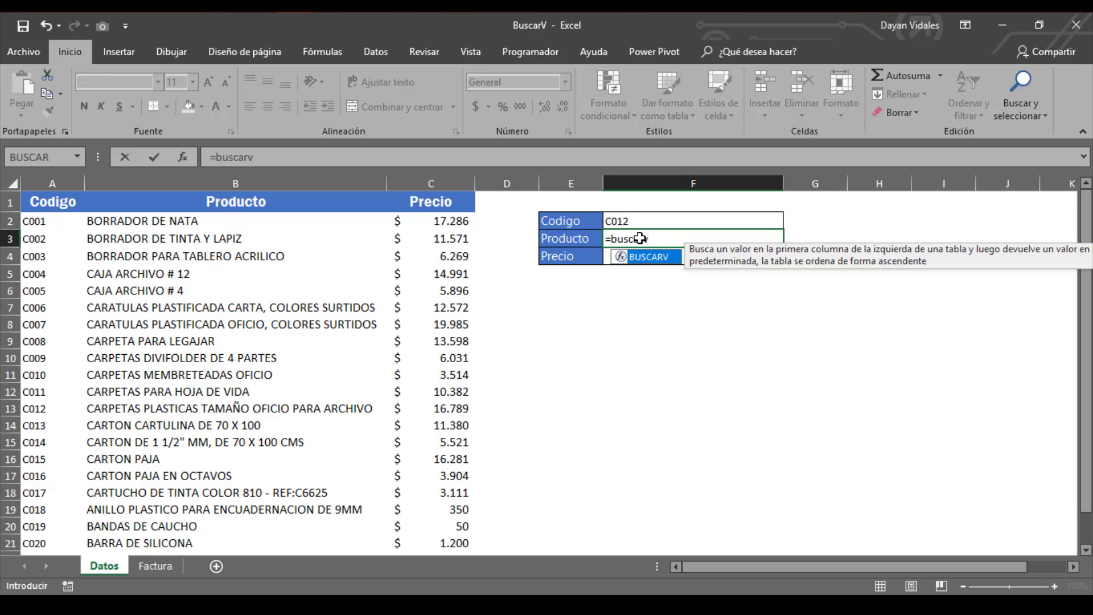
text(()
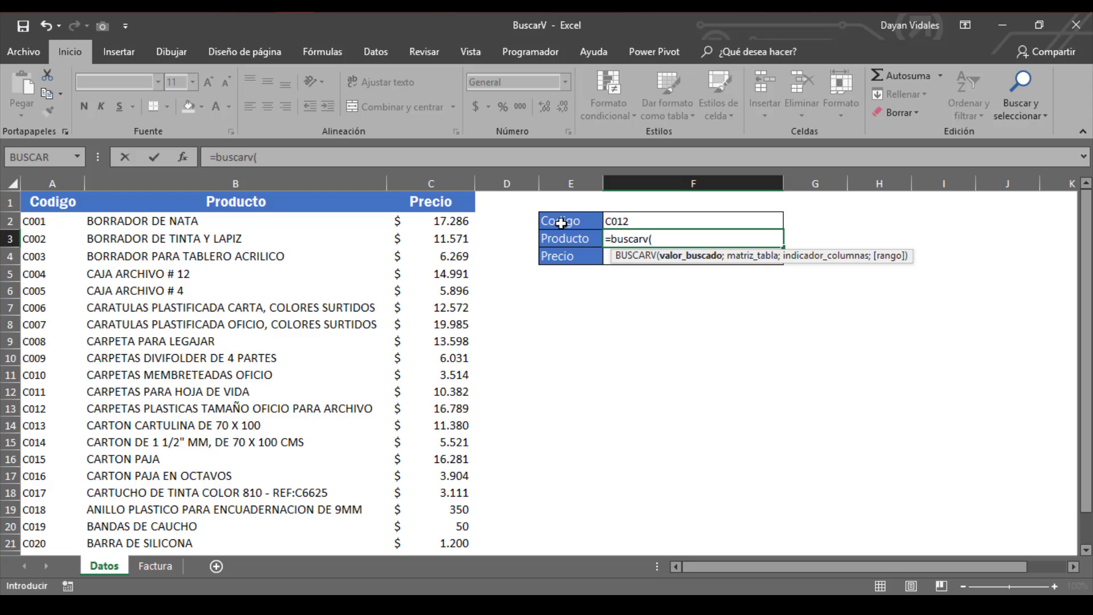
click(648, 218)
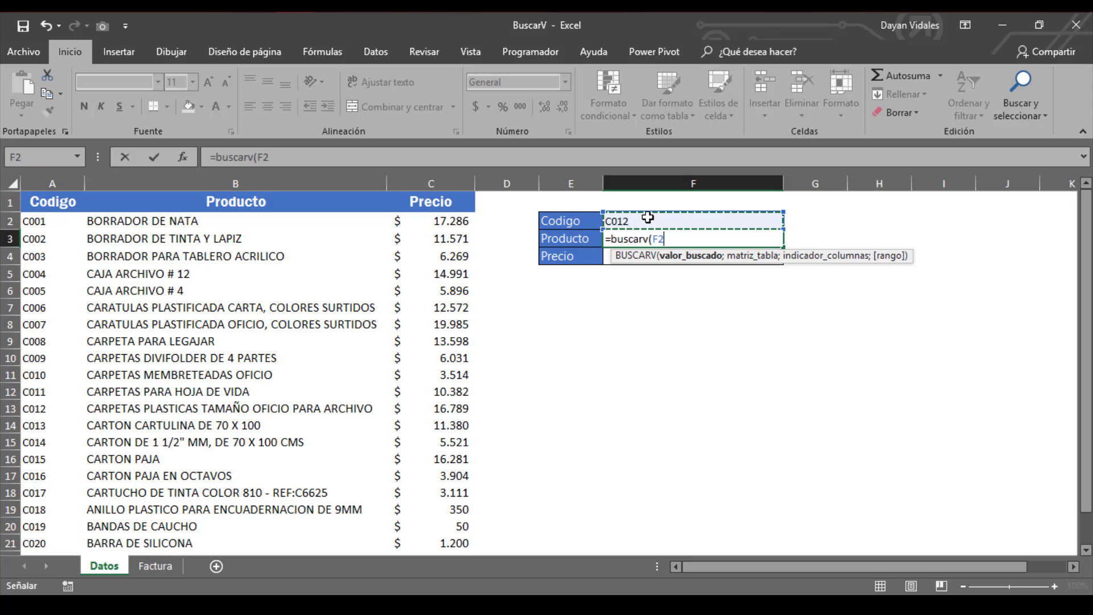
key(F4)
text(;)
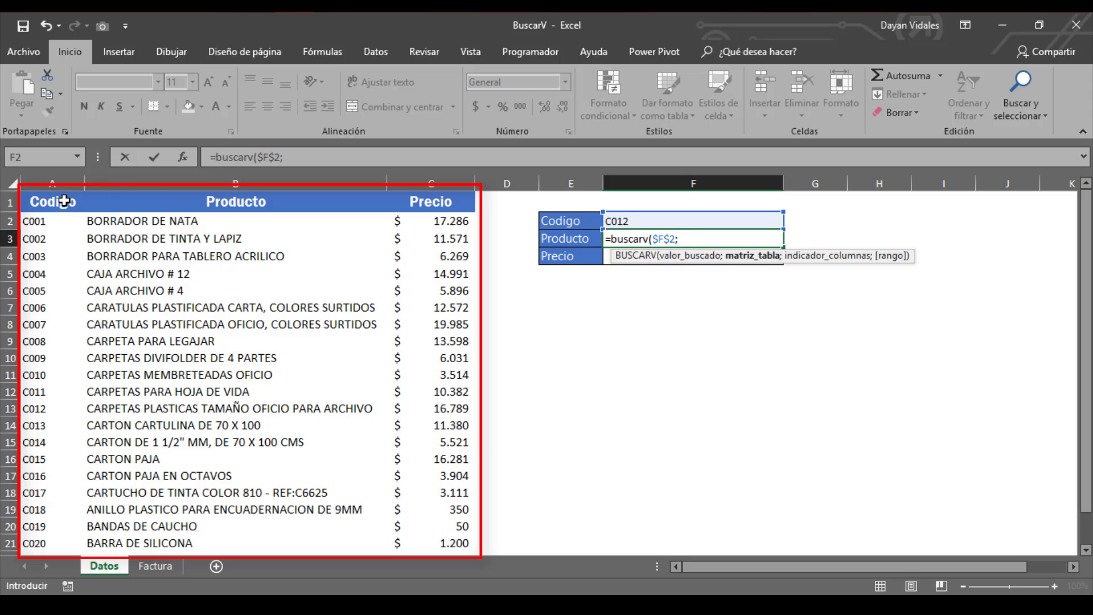
Add the absolute table range $A$1:$C$21 and column index 2 to the BUSCARV formula in F3.
mouse_move(67, 199)
mouse_down()
mouse_move(288, 320)
mouse_move(415, 370)
mouse_move(434, 532)
mouse_move(88, 290)
mouse_move(70, 204)
mouse_move(47, 202)
mouse_up()
drag(240, 202, 469, 544)
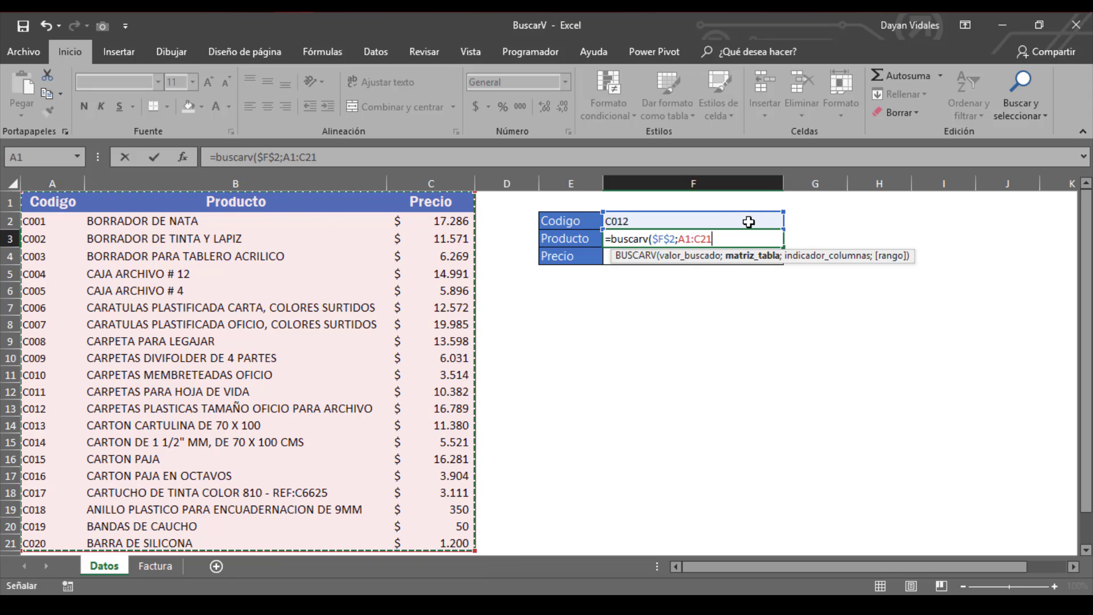
key(F4)
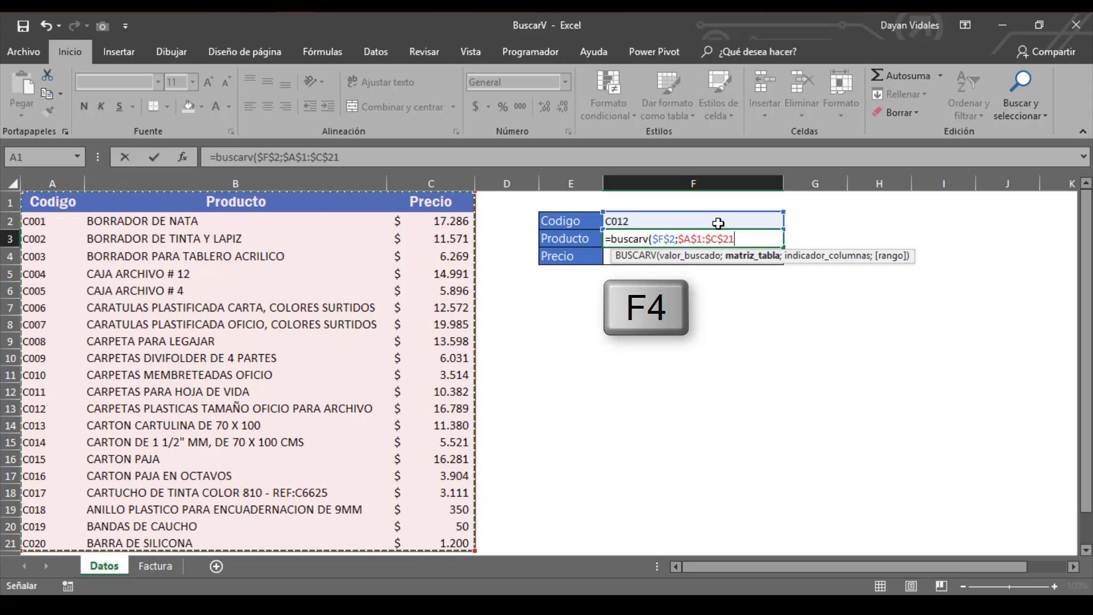
text(;2)
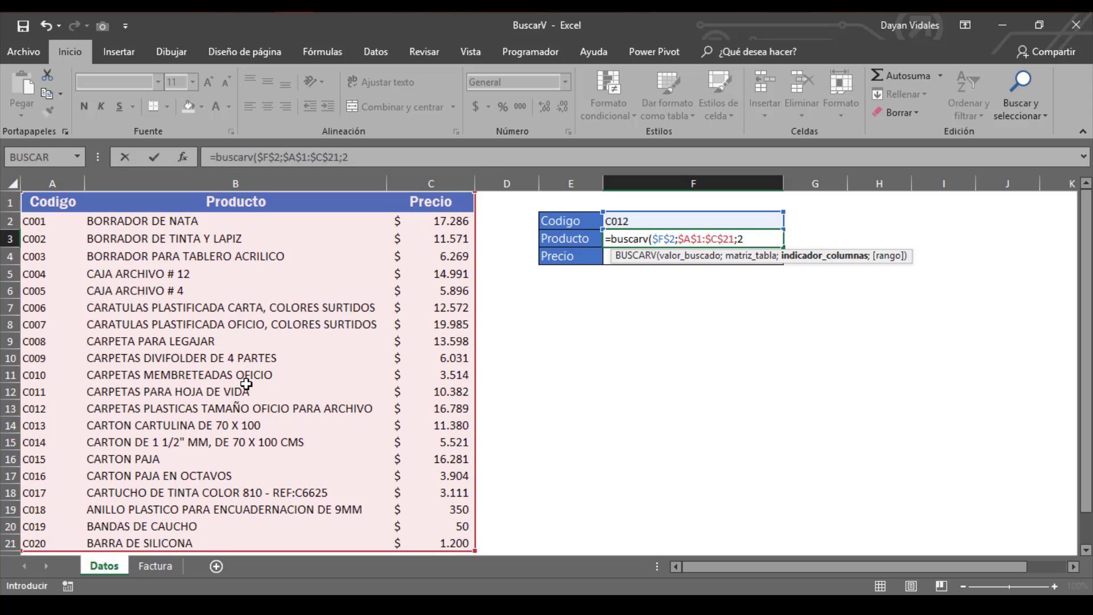
text(;)
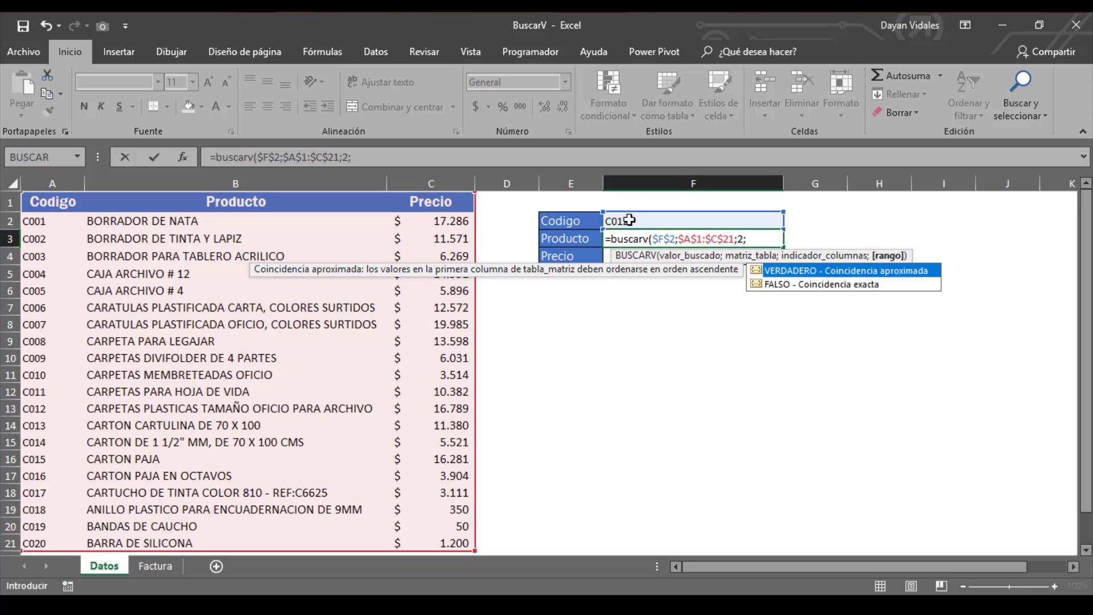
text(0)
key(BackSpace)
text(FALSO)
key(BackSpace)
key(BackSpace)
key(BackSpace)
key(BackSpace)
key(BackSpace)
Complete the Producto formula in F3 with 0 for an exact match and autofit column F.
text(0)
text())
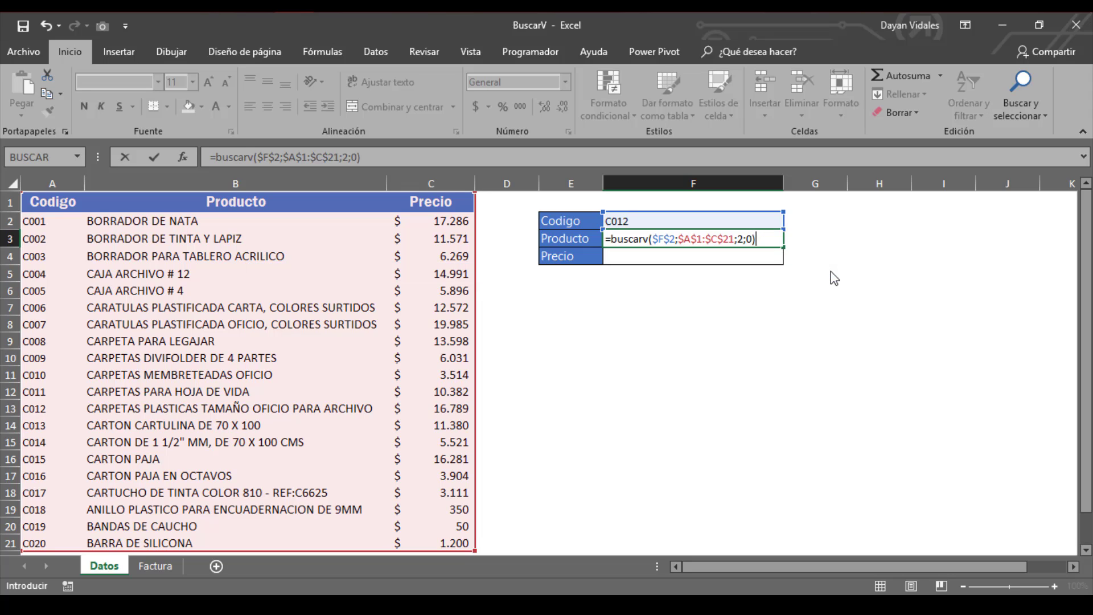
key(Return)
key(Up)
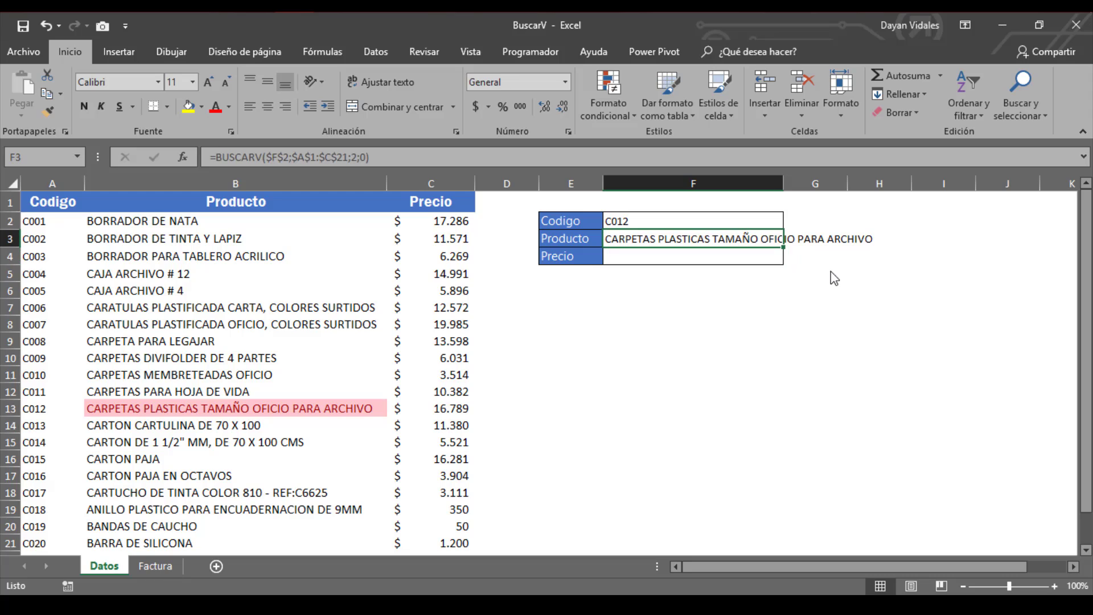
double_click(784, 183)
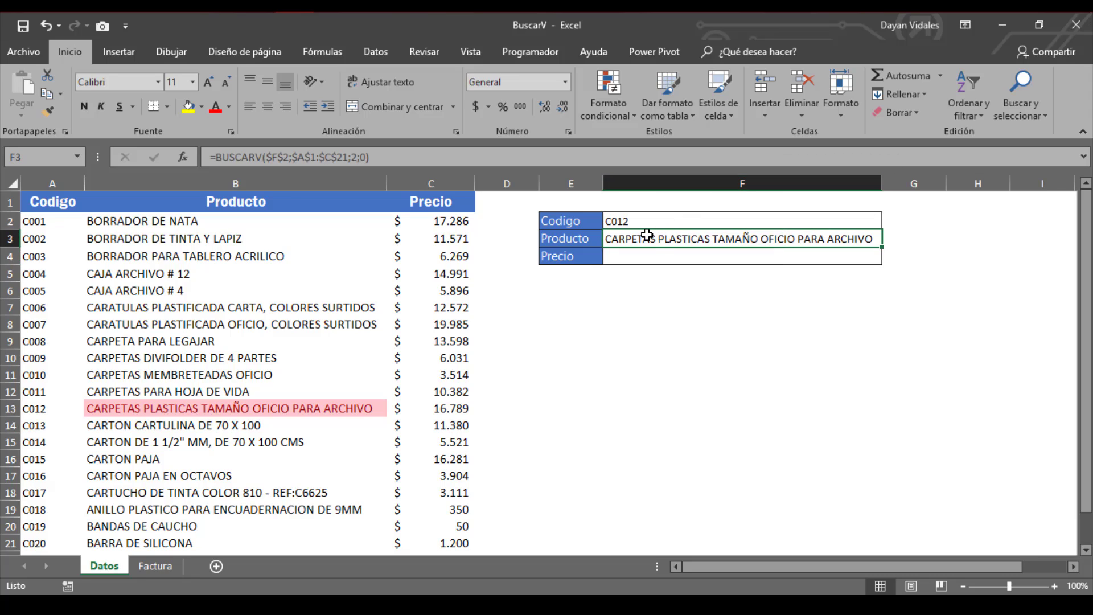
click(628, 219)
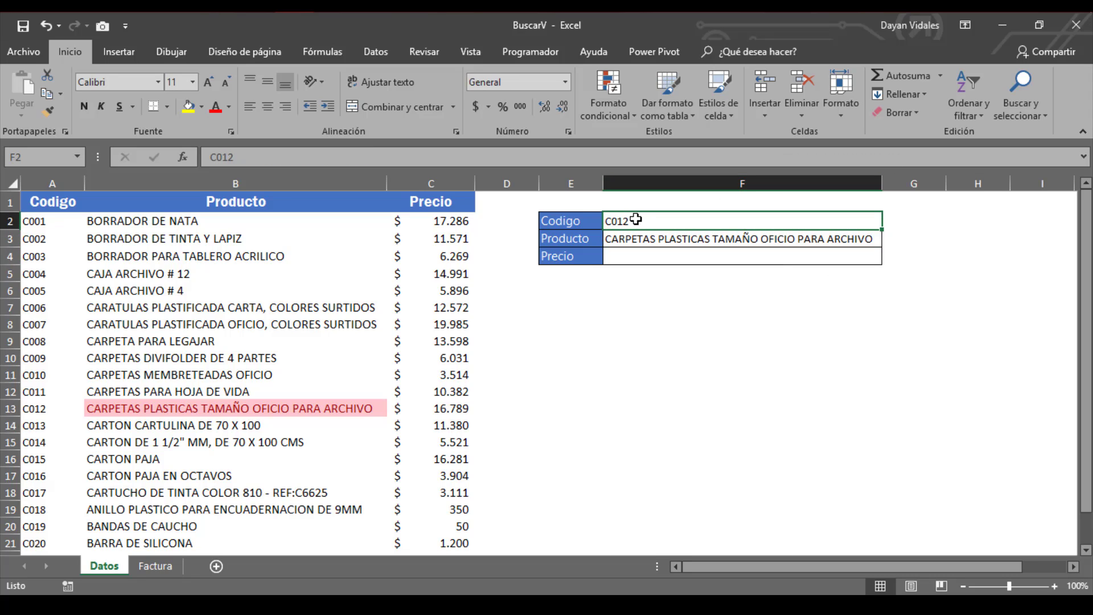
click(134, 409)
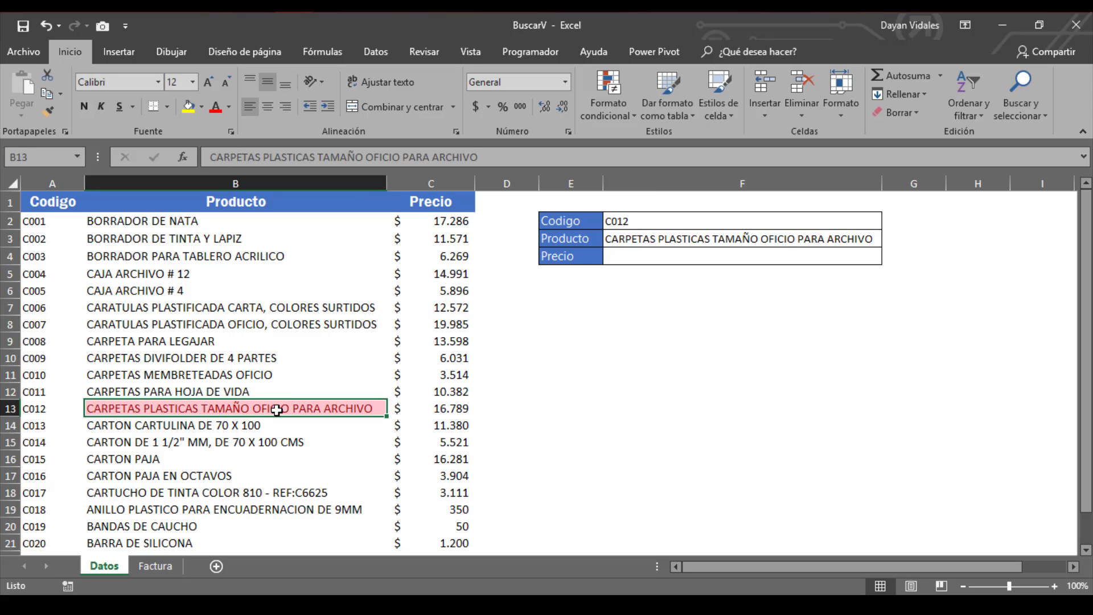
click(716, 238)
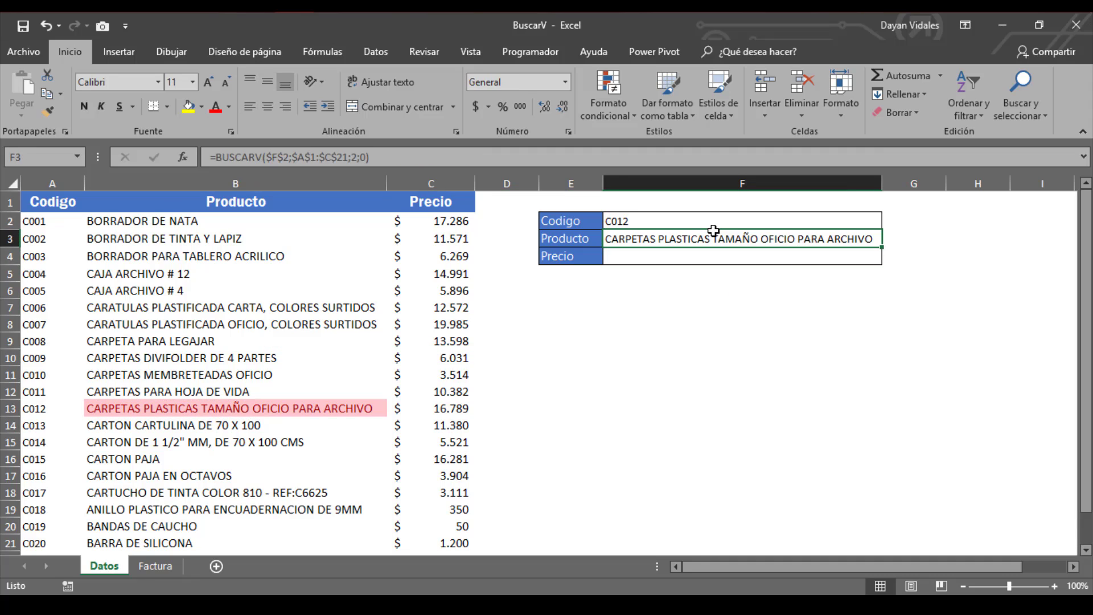
Start a BUSCARV formula in the form's Precio cell F4 with the absolute reference $F$2 as the lookup value.
click(622, 253)
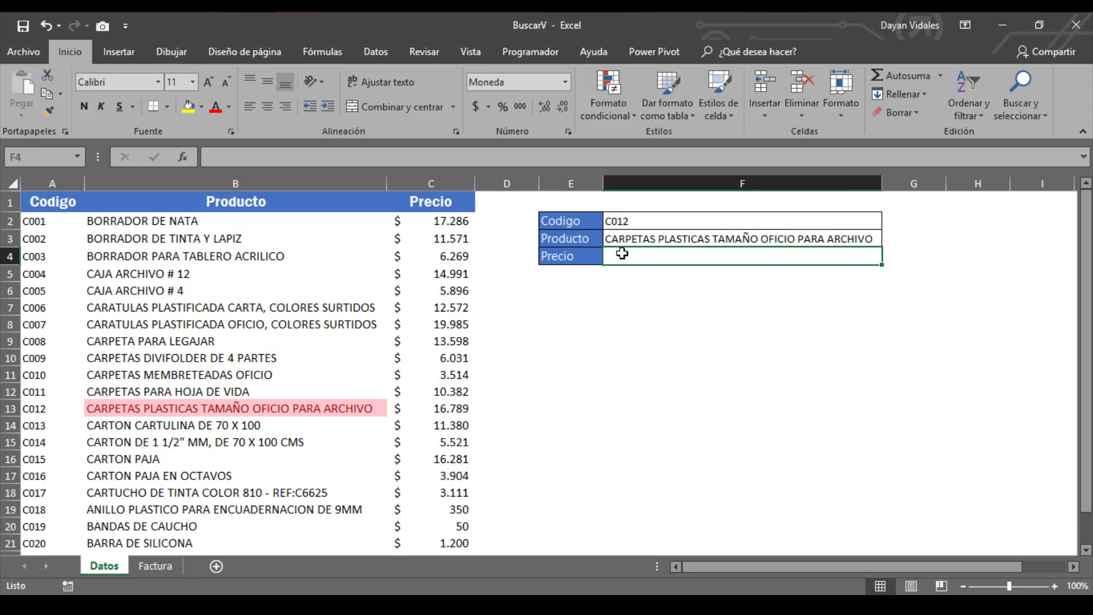
text(=busca)
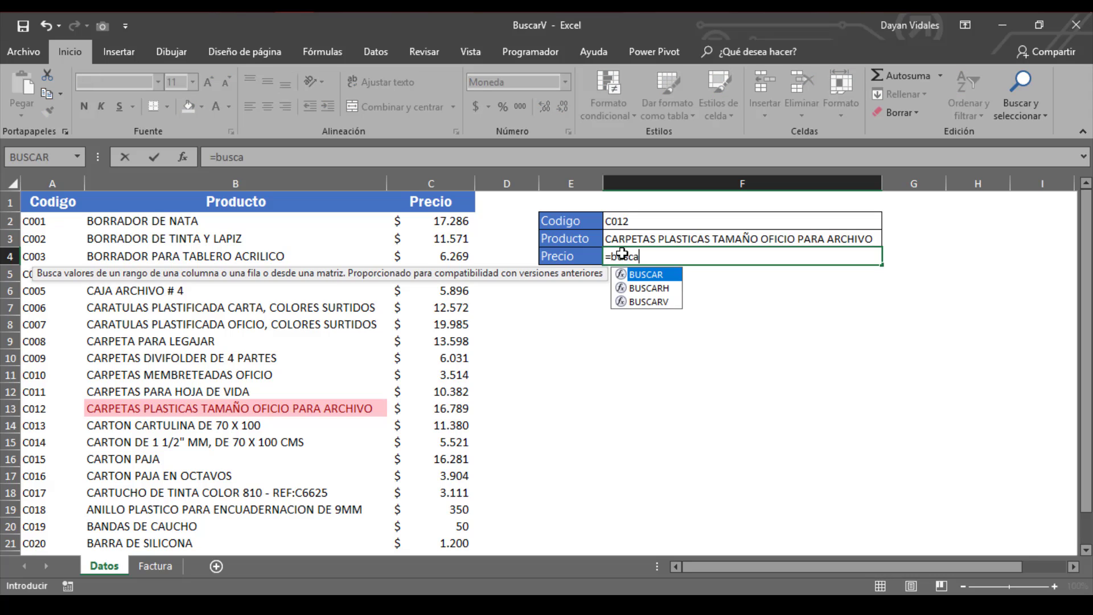
text(rv)
key(Tab)
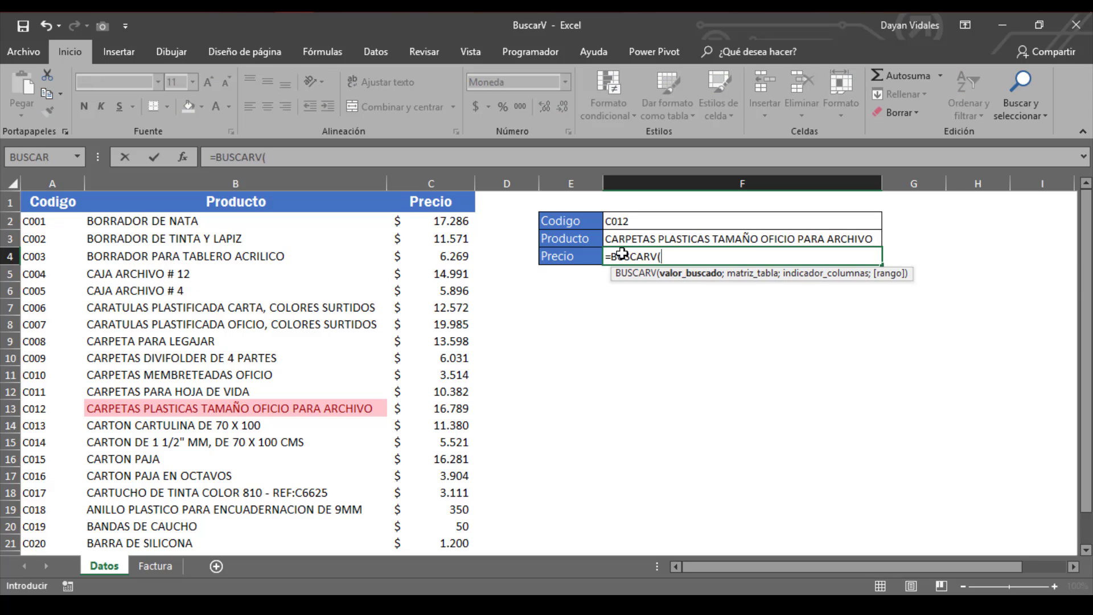
click(634, 220)
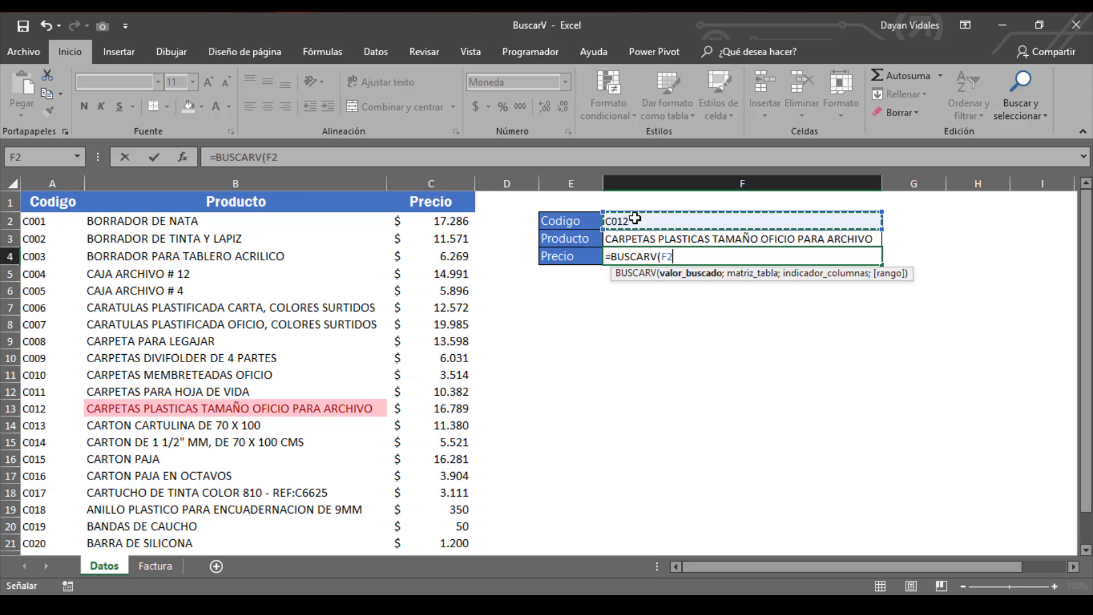
key(F4)
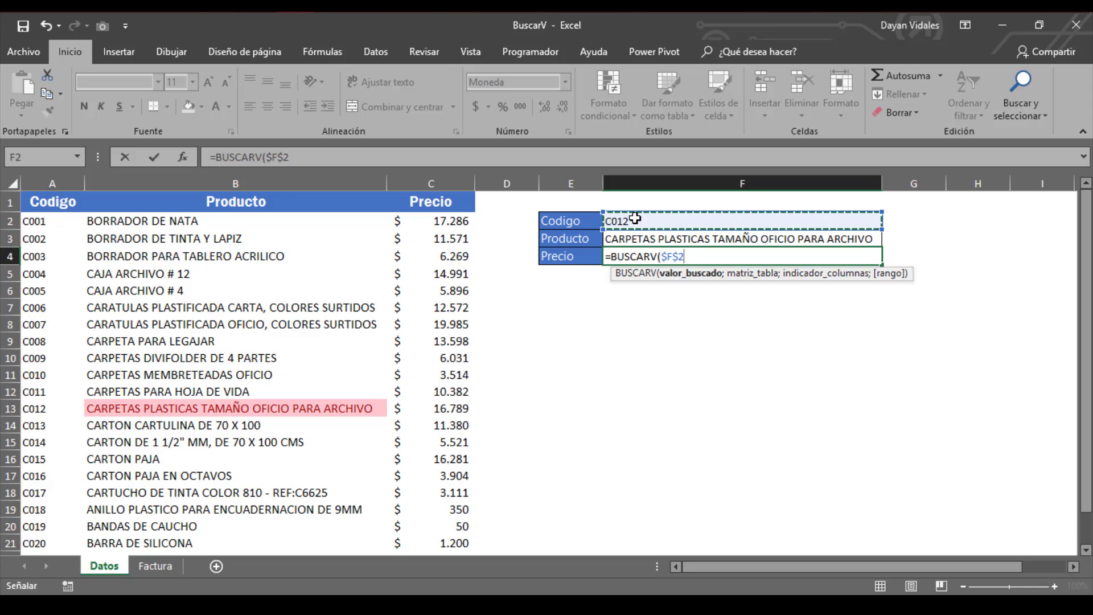
text(;)
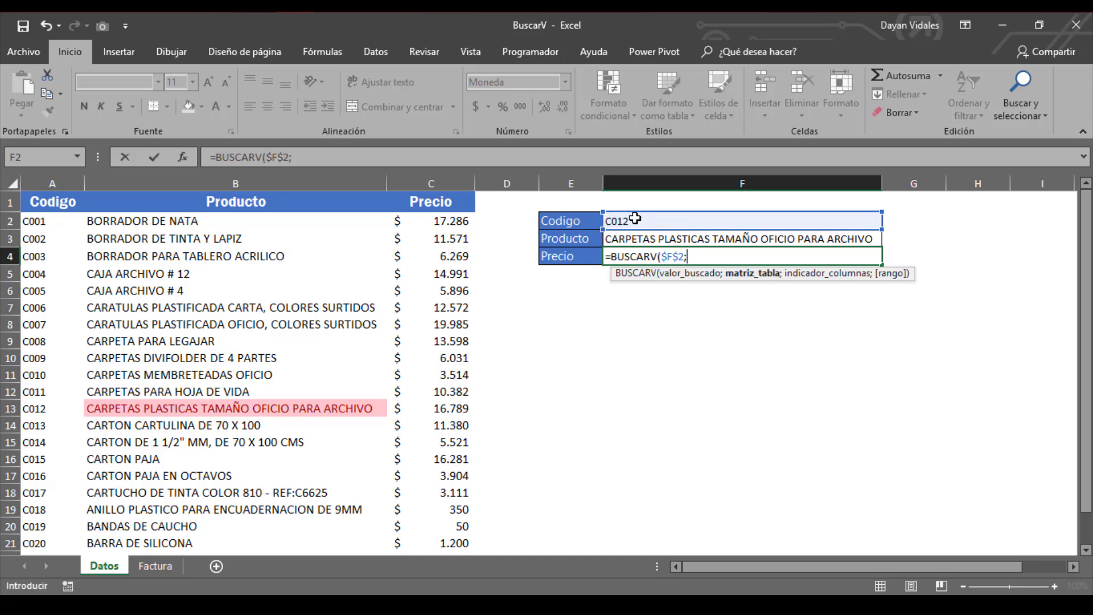
Complete the Precio formula with the absolute range $A$1:$C$21, column index 3 and 0 for an exact match.
drag(41, 203, 457, 541)
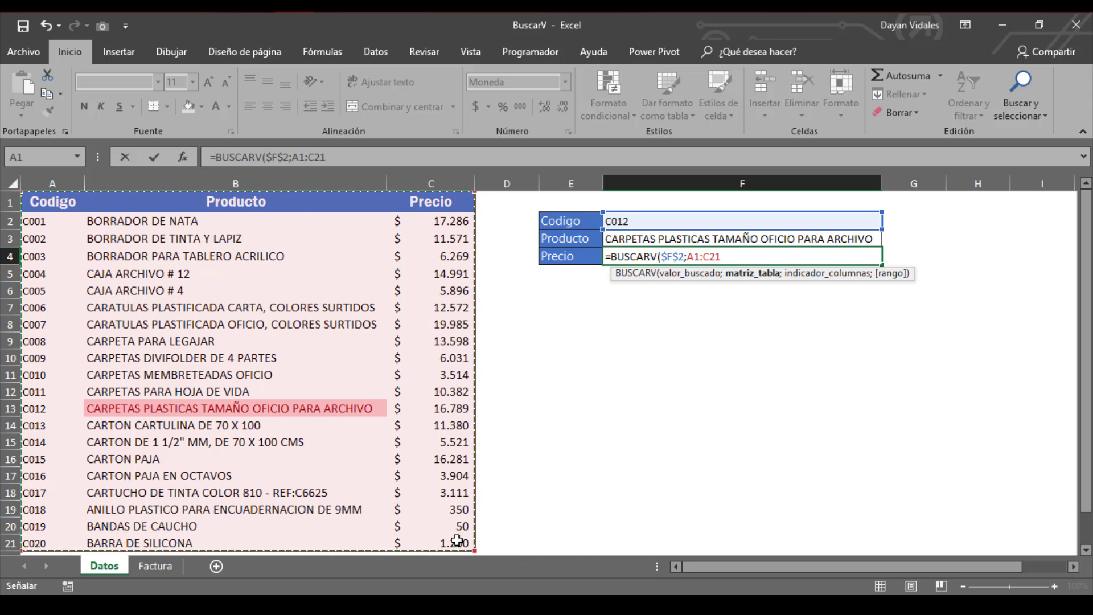
key(F4)
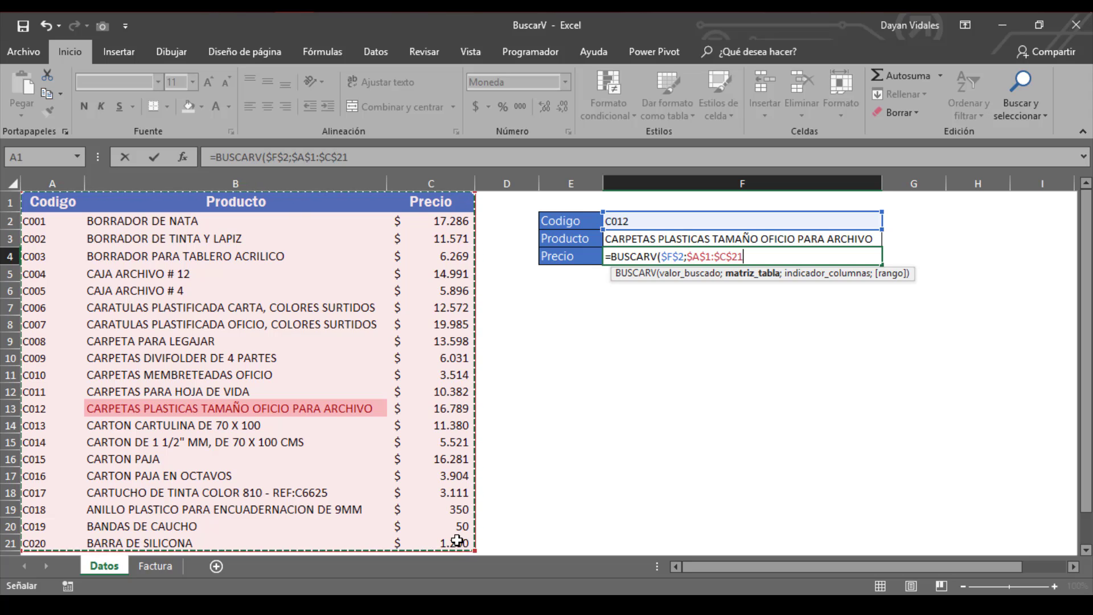
text(;3)
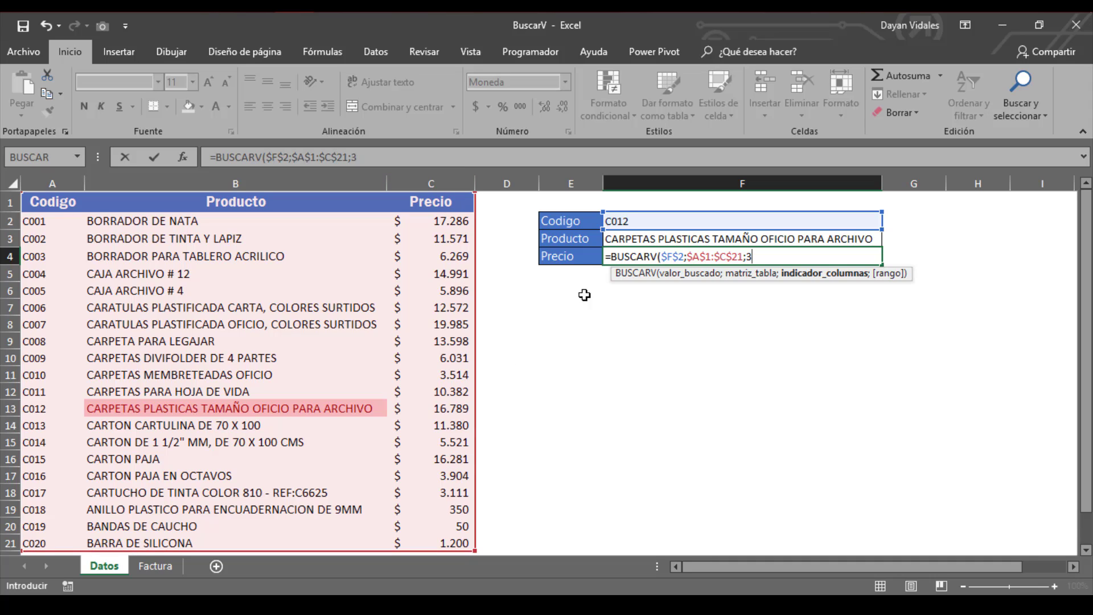
text(;)
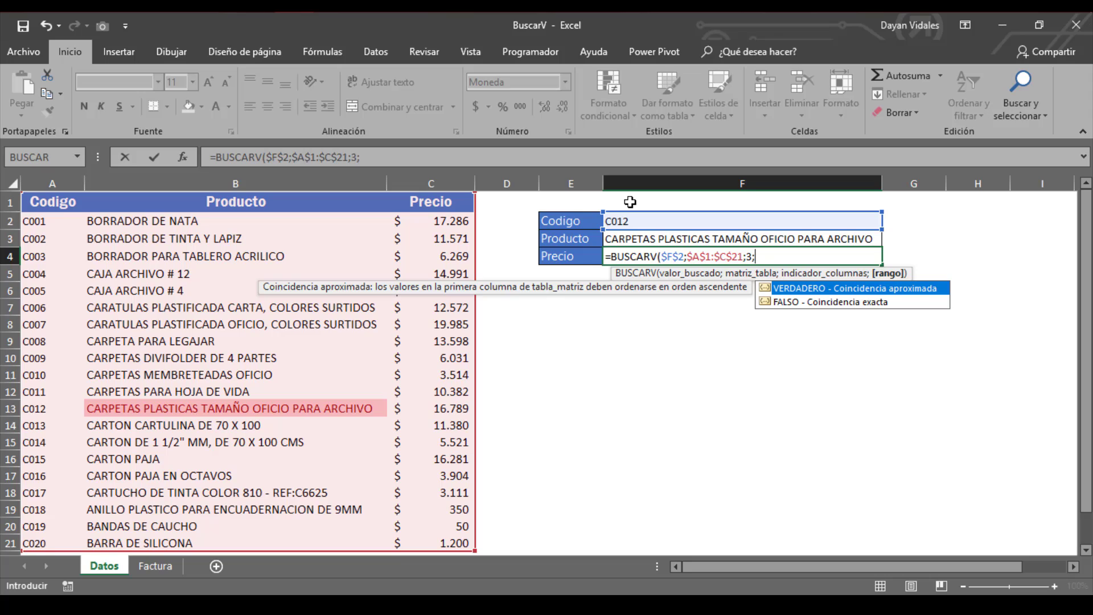
text(0))
key(ctrl+Return)
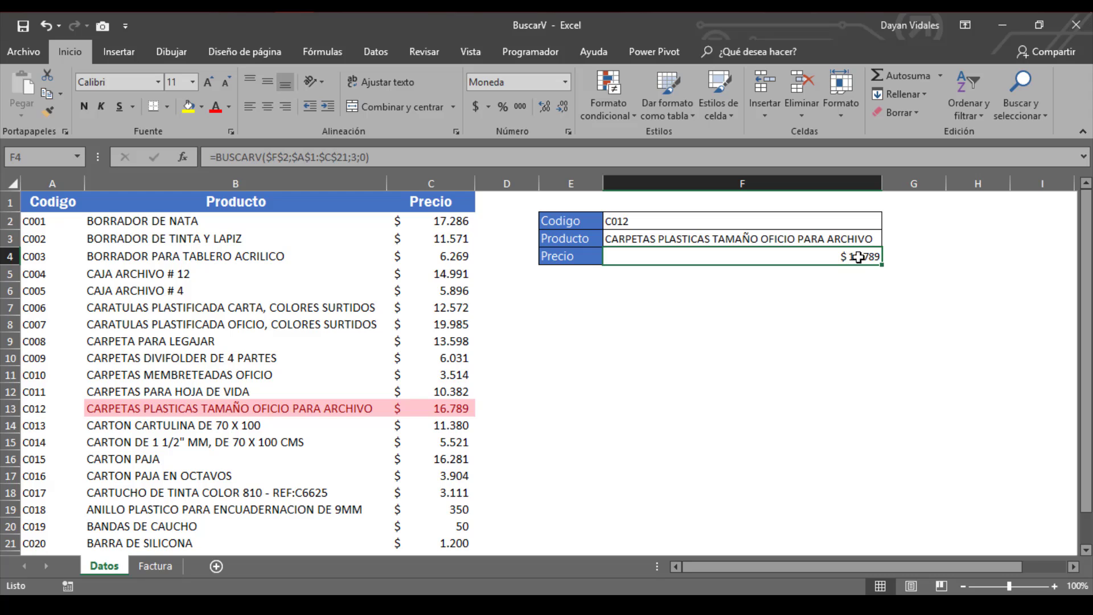
Compare the product and price in the form with the table row for code C012.
drag(449, 411, 231, 412)
click(445, 409)
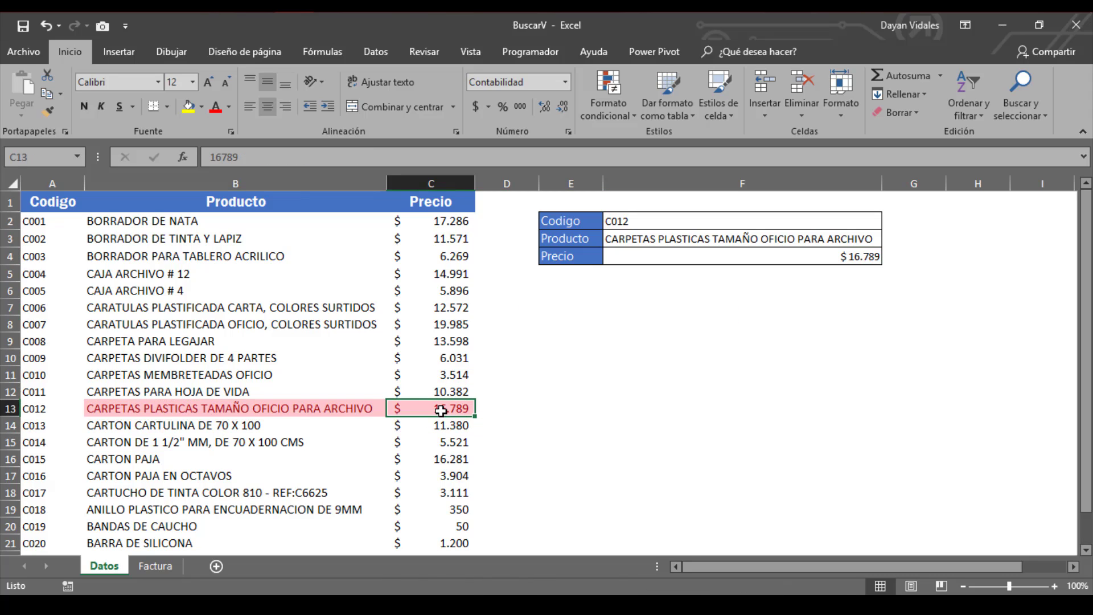
click(54, 408)
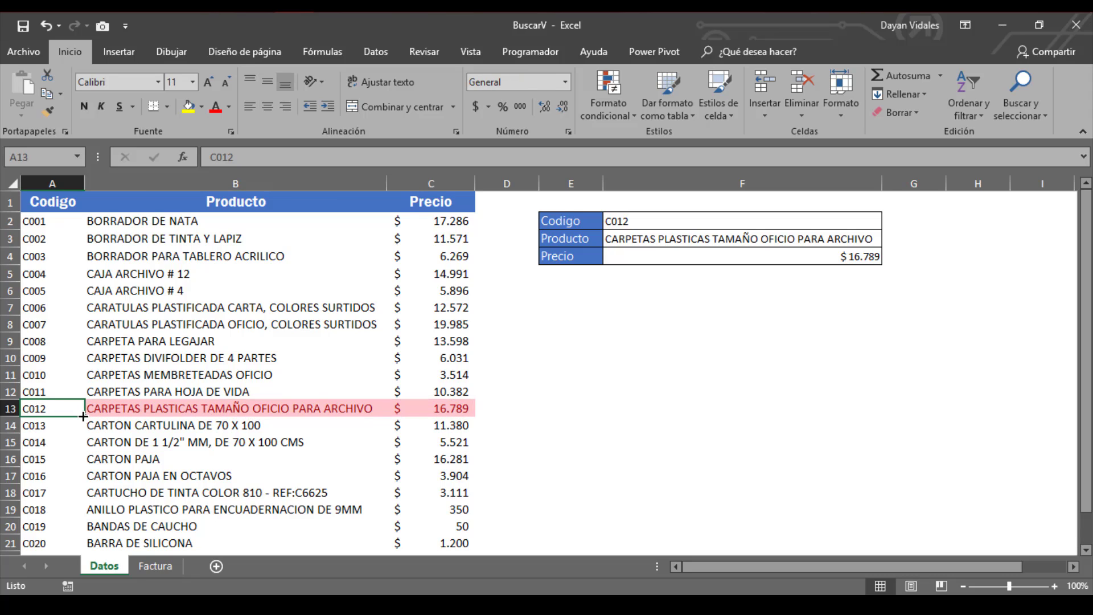
click(464, 406)
click(632, 243)
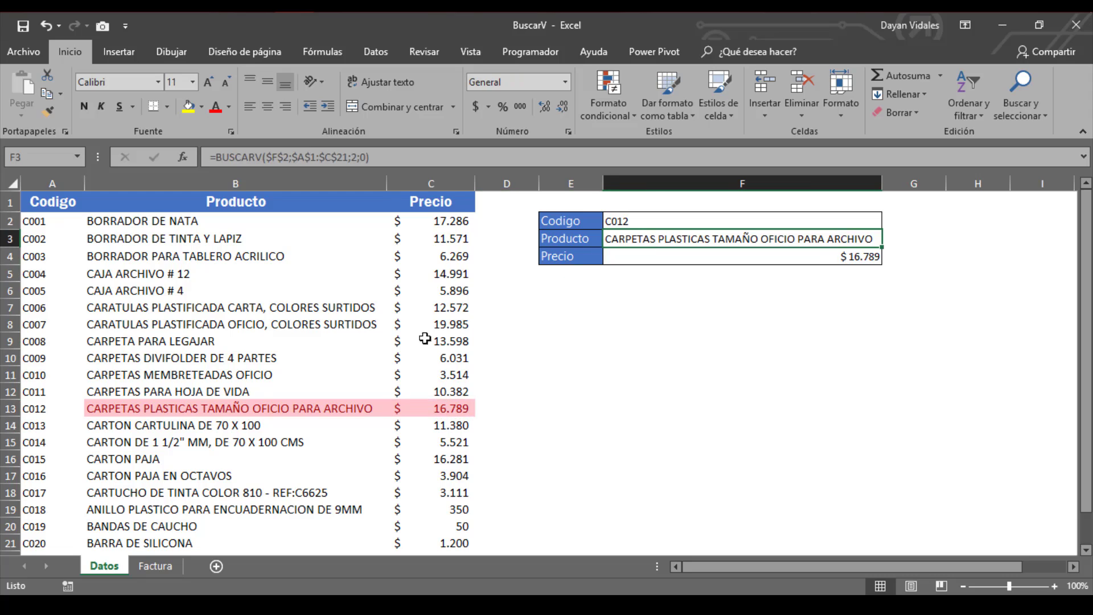
click(156, 411)
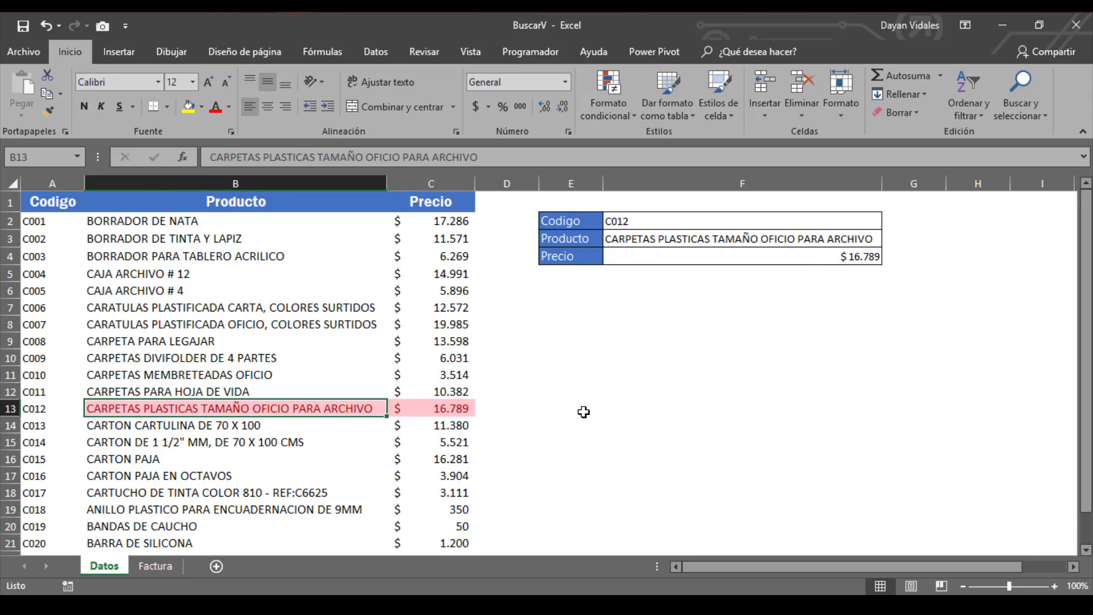
click(693, 361)
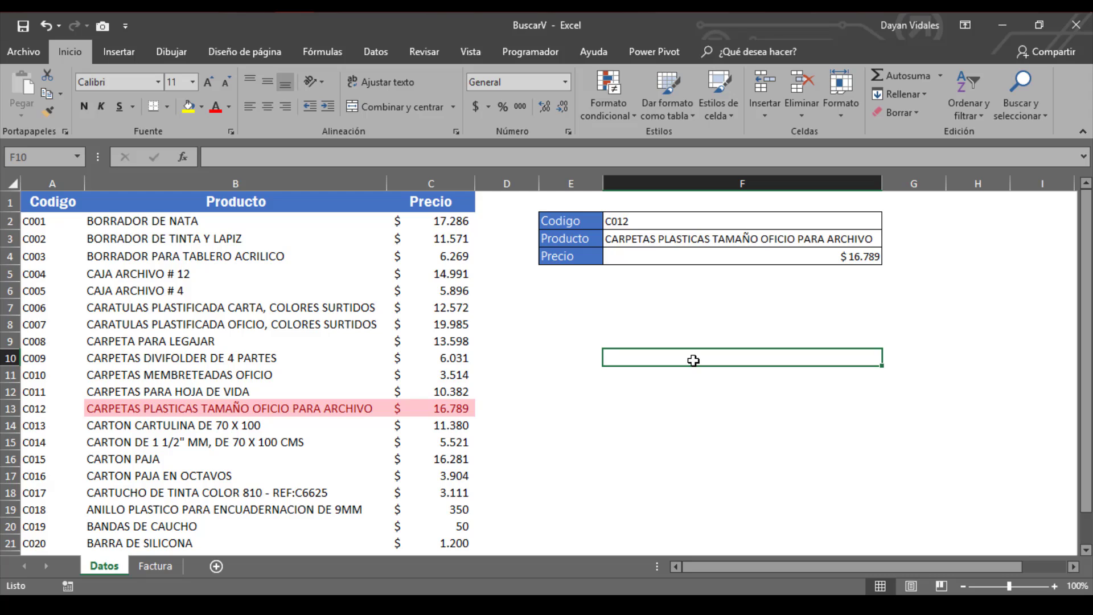
Examine the form's code cell and the Codigo column's position as the first column of the lookup table.
click(622, 215)
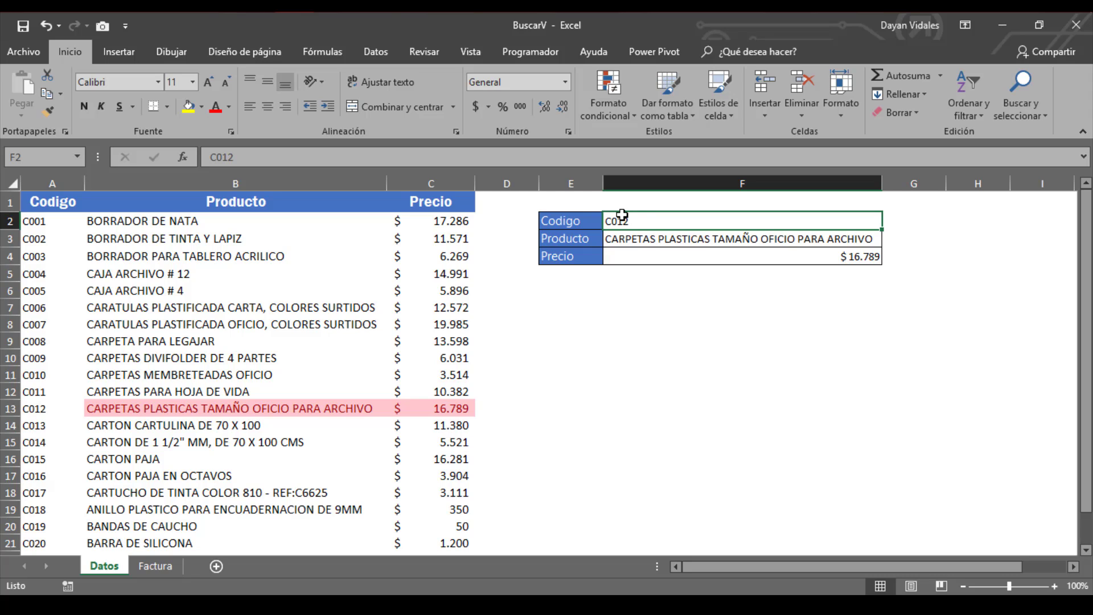
mouse_move(622, 220)
mouse_down()
mouse_move(554, 214)
mouse_move(622, 215)
mouse_up()
drag(44, 203, 46, 543)
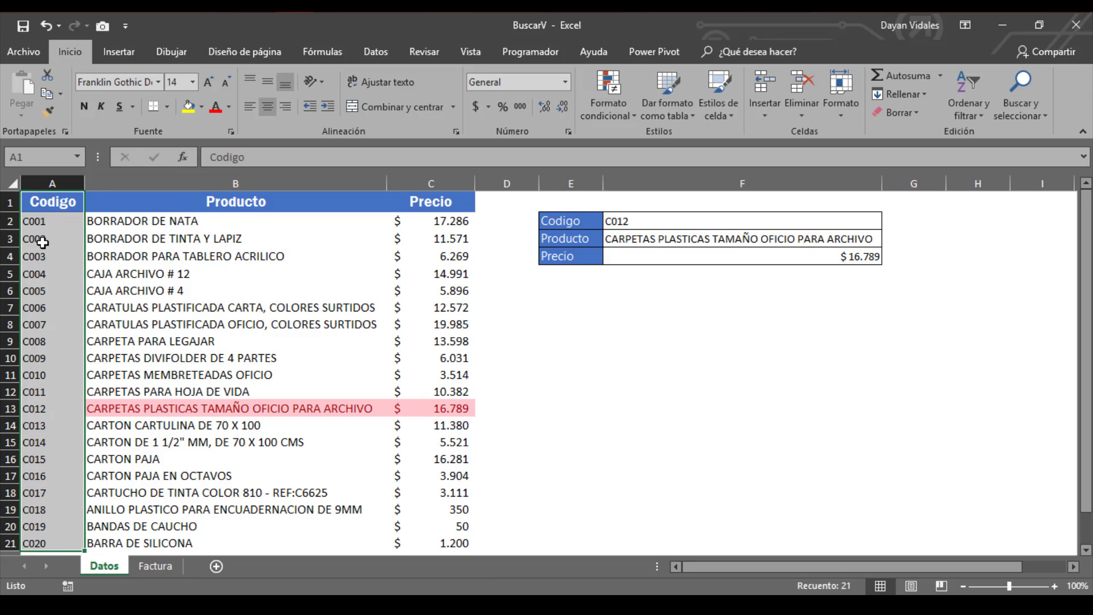
drag(41, 199, 426, 544)
drag(34, 210, 67, 544)
click(49, 200)
drag(49, 200, 60, 547)
drag(33, 205, 46, 482)
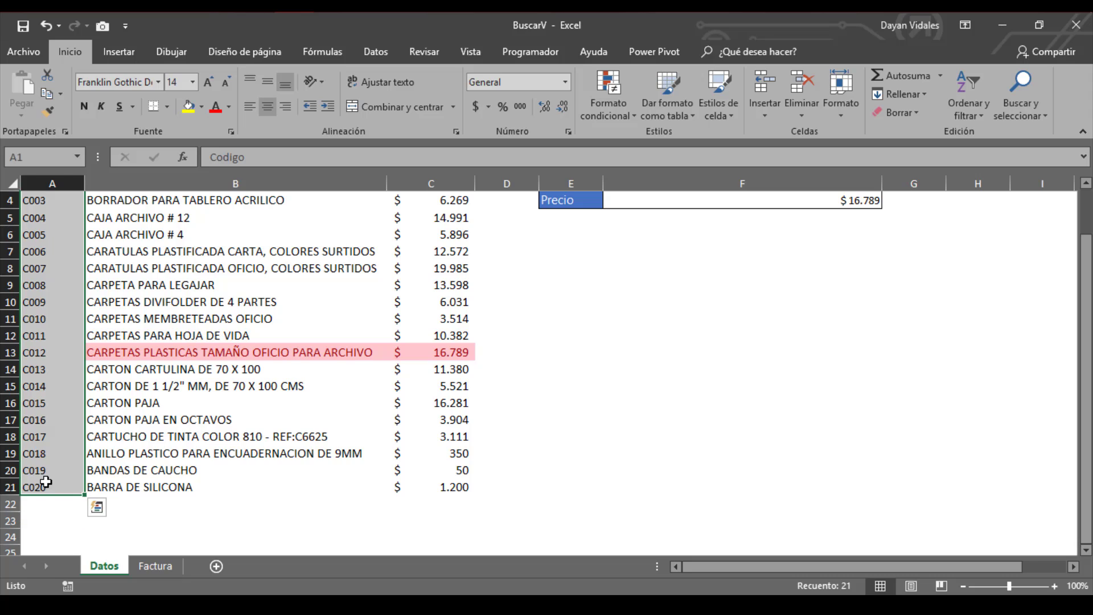
key(ctrl+Home)
key(Right)
key(Right)
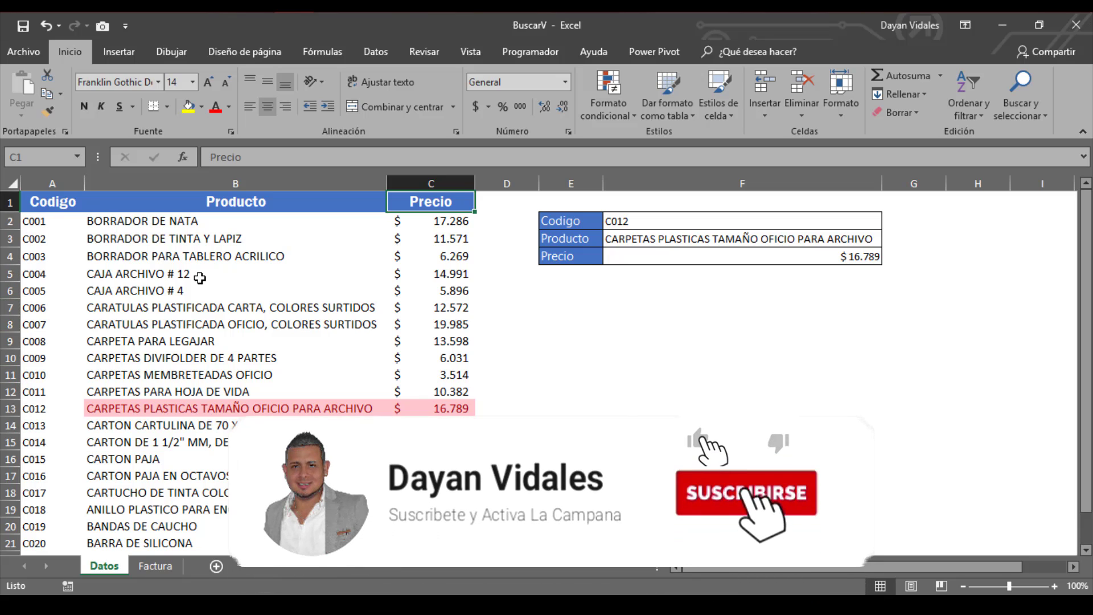
Review the column index argument of the Precio formula in F4 against the order of table columns A to C.
double_click(673, 256)
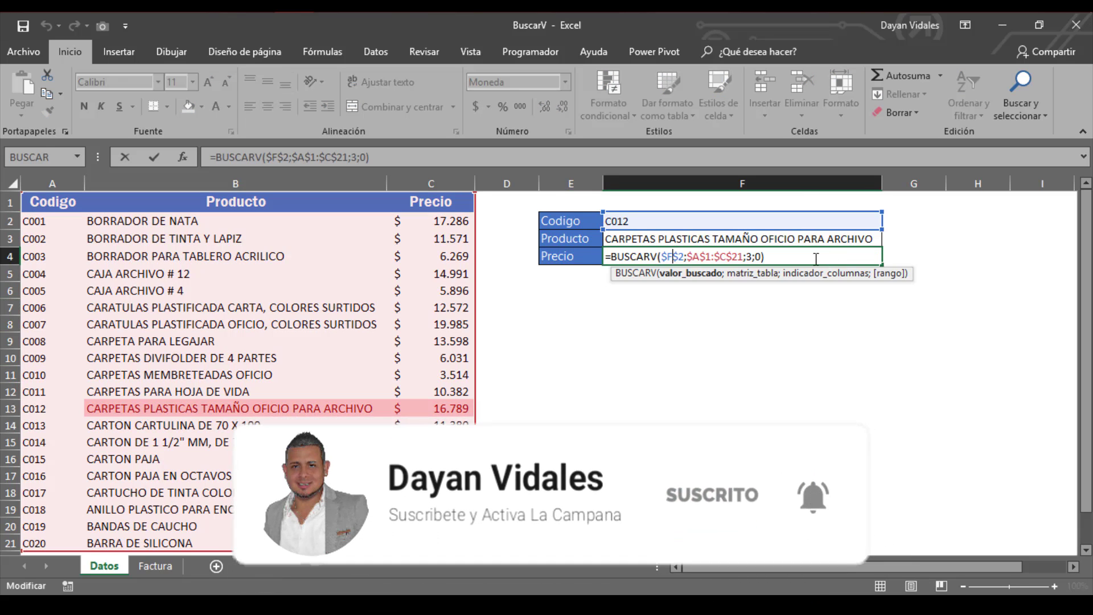
click(751, 256)
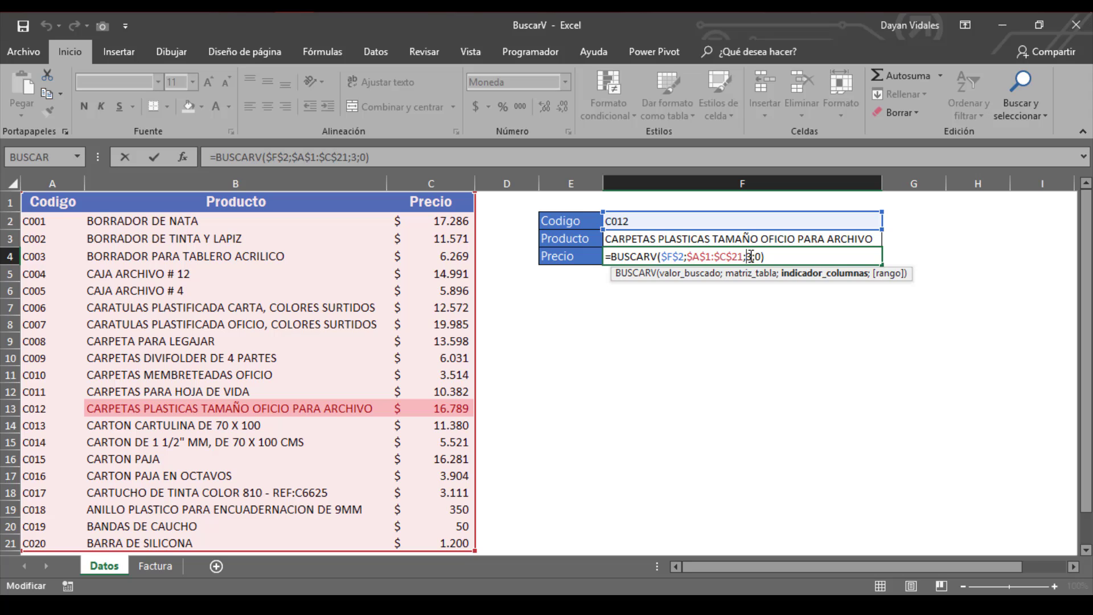
key(Return)
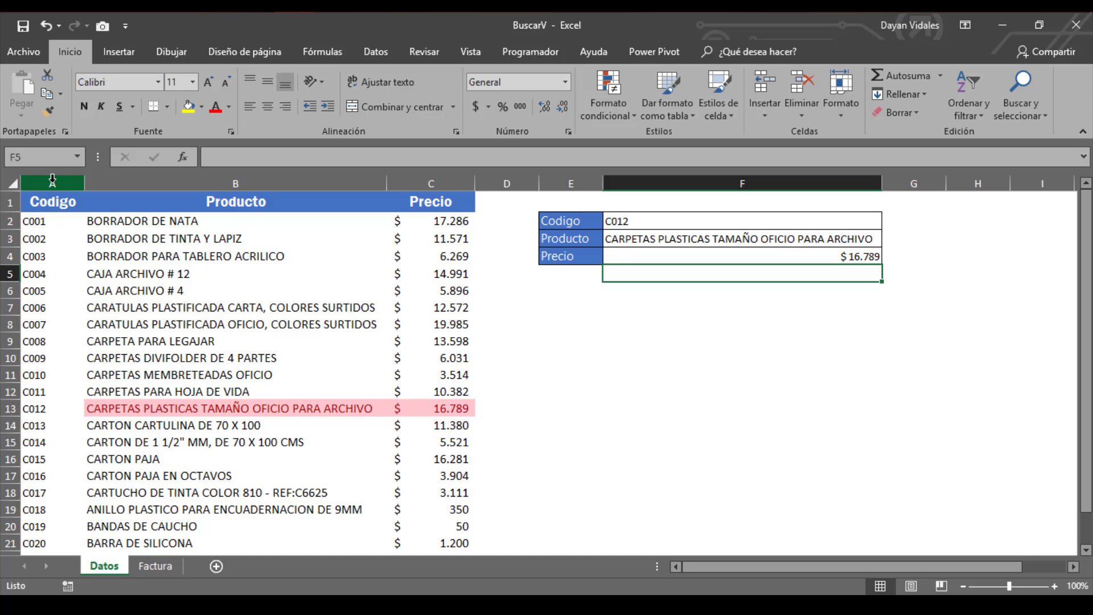
drag(57, 178, 156, 183)
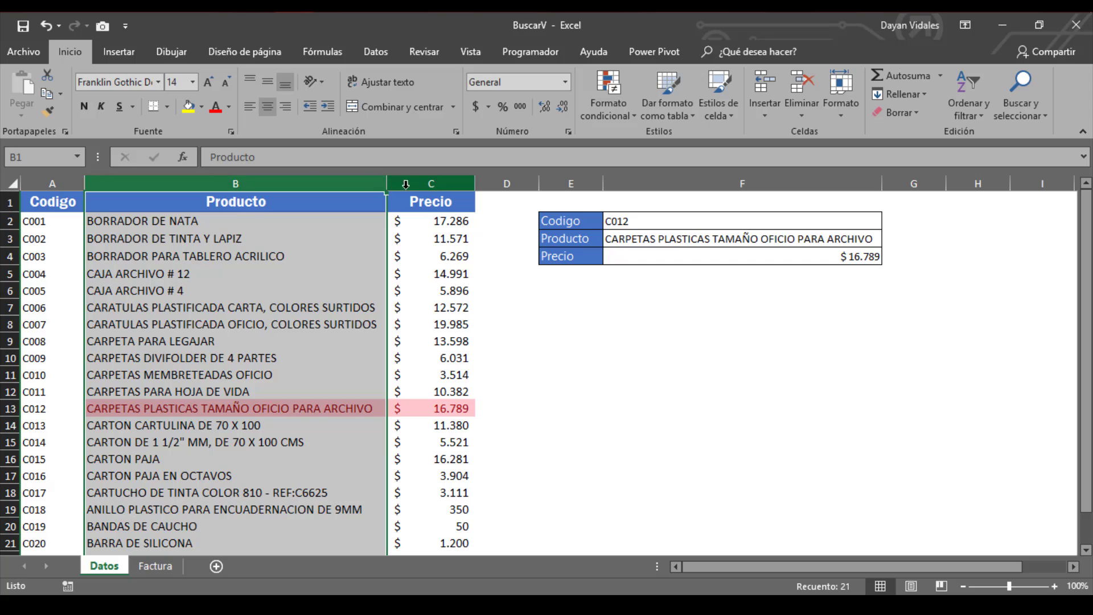
click(431, 183)
click(551, 324)
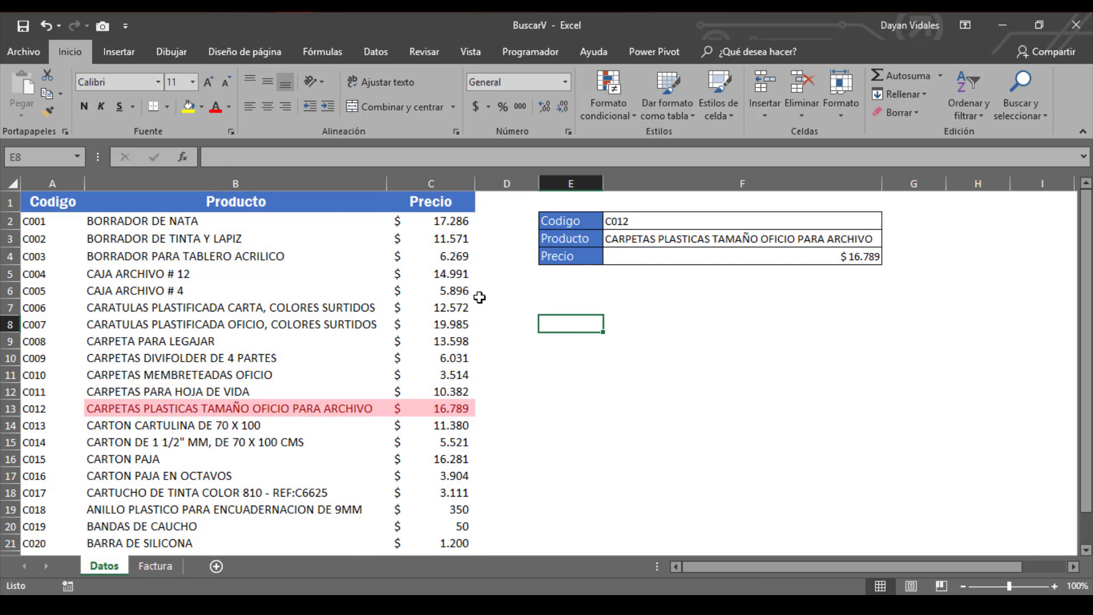
Clear the Producto and Precio formulas from cells F3 and F4 of the lookup form.
drag(608, 244, 624, 254)
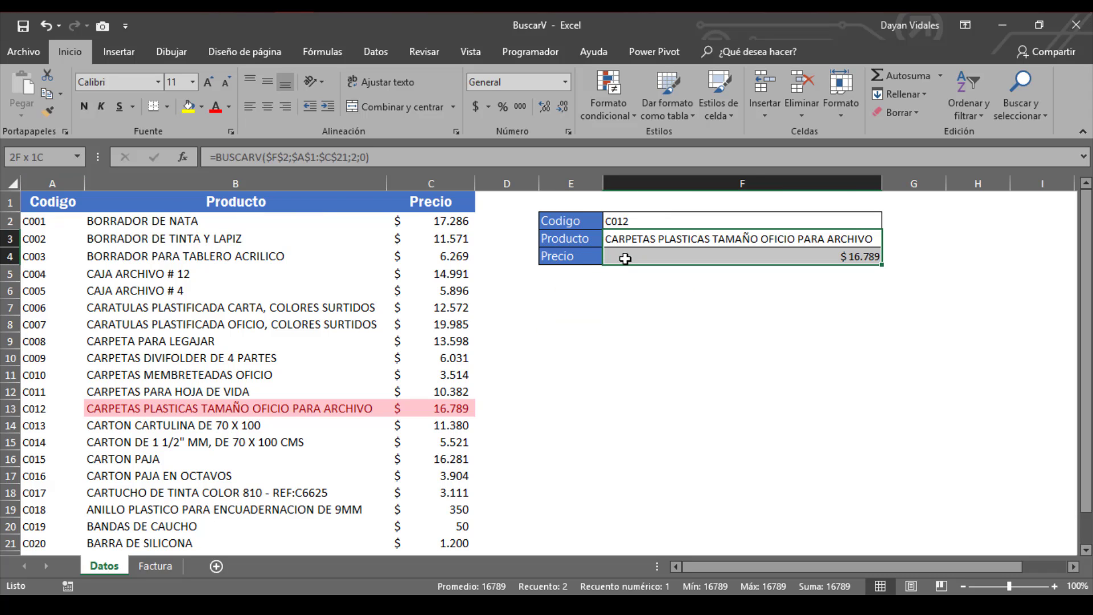
key(Delete)
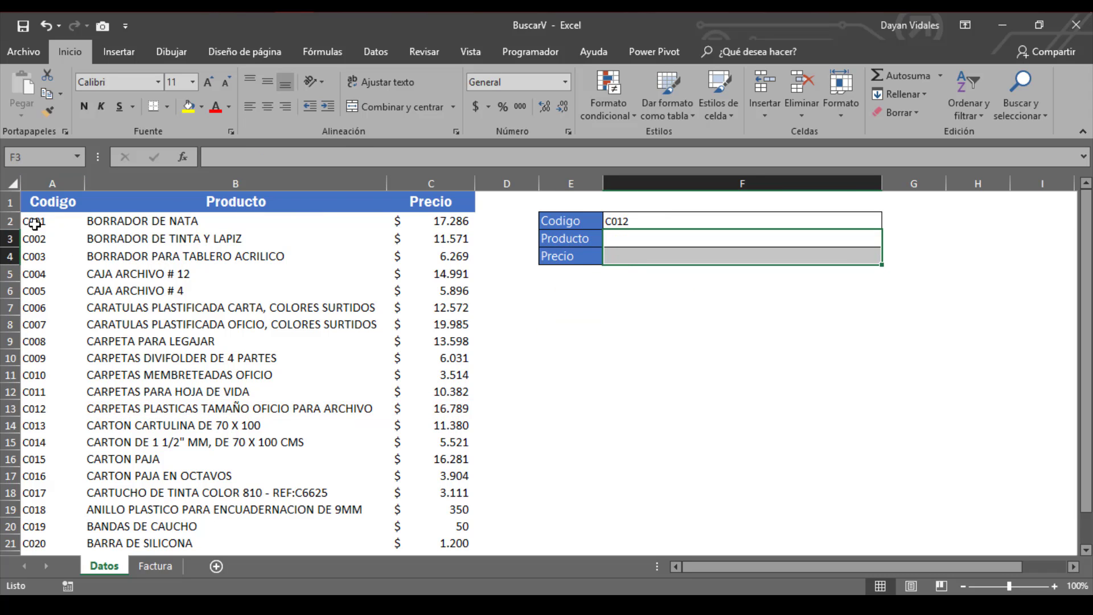
Copy the product table range A1:C10, including its headers, to a new location starting at cell E9.
drag(35, 203, 361, 337)
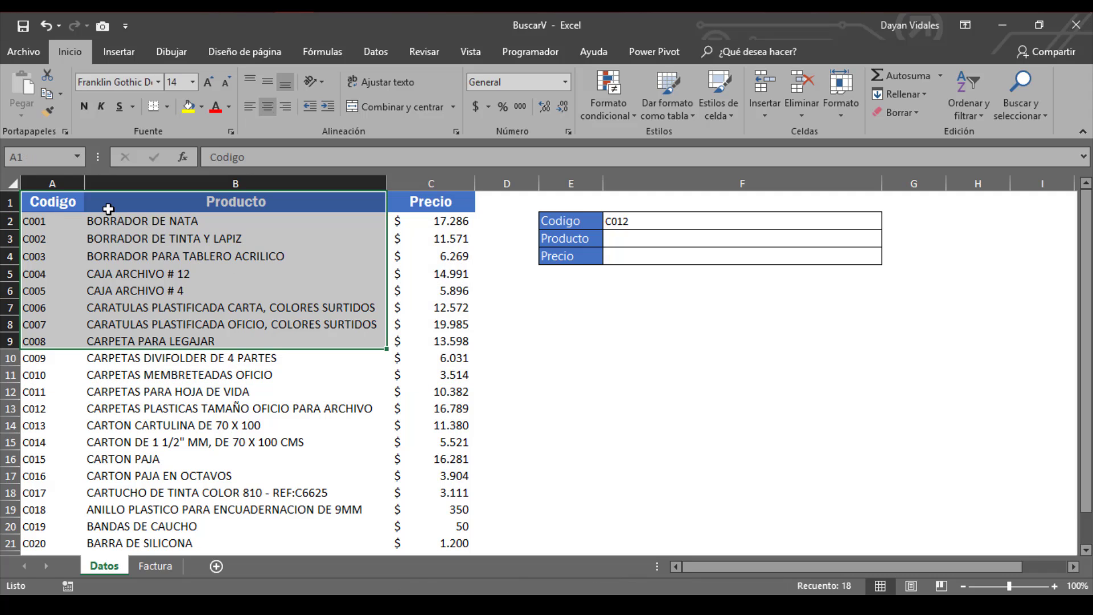
drag(49, 203, 463, 356)
key(ctrl+c)
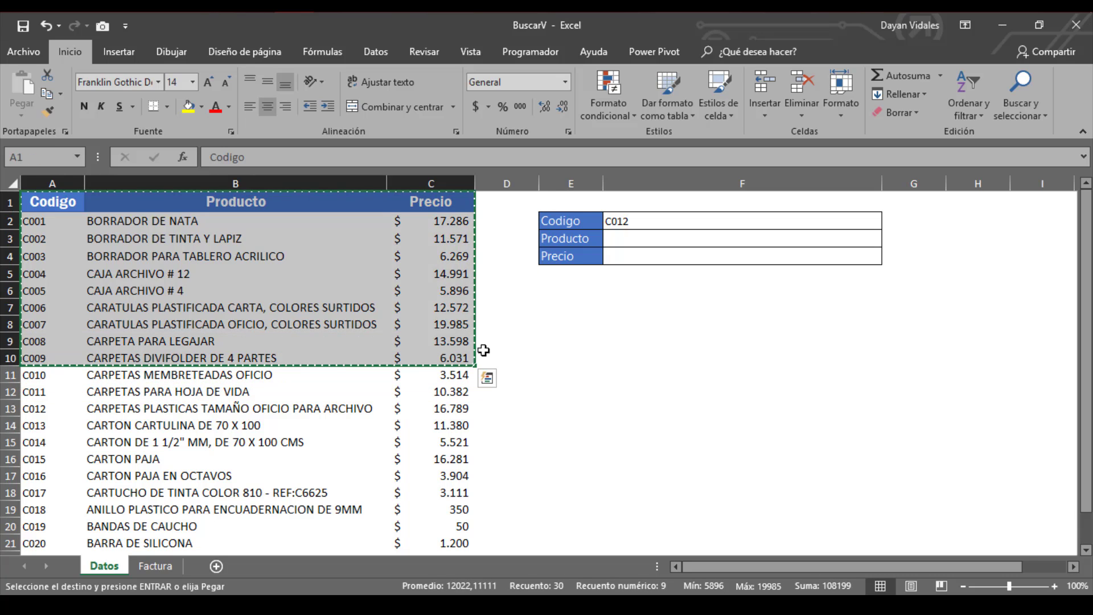
click(546, 337)
key(ctrl+v)
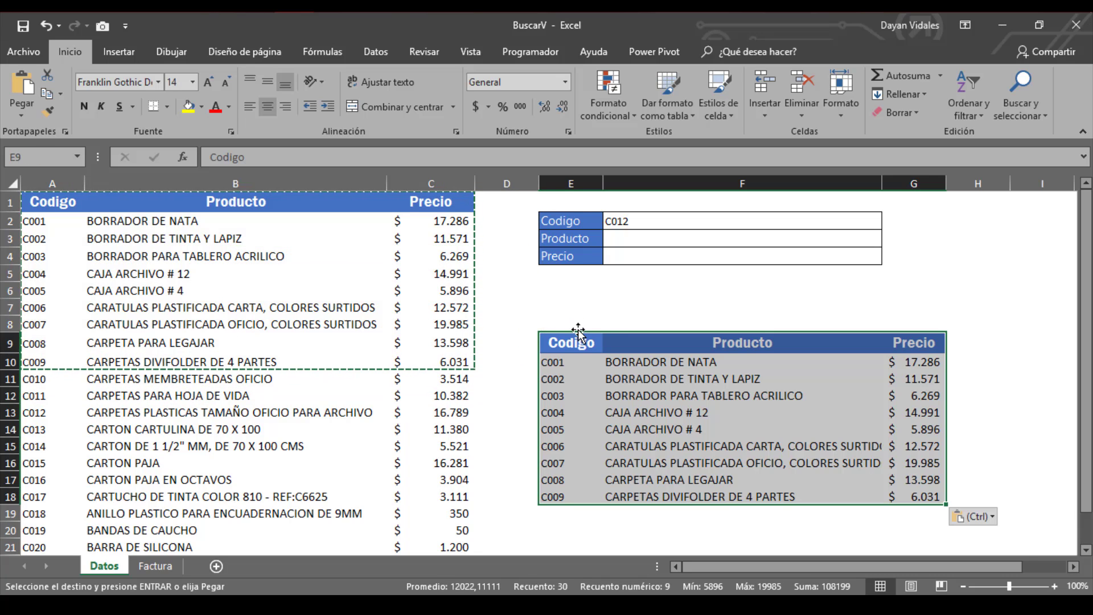
click(746, 392)
key(Escape)
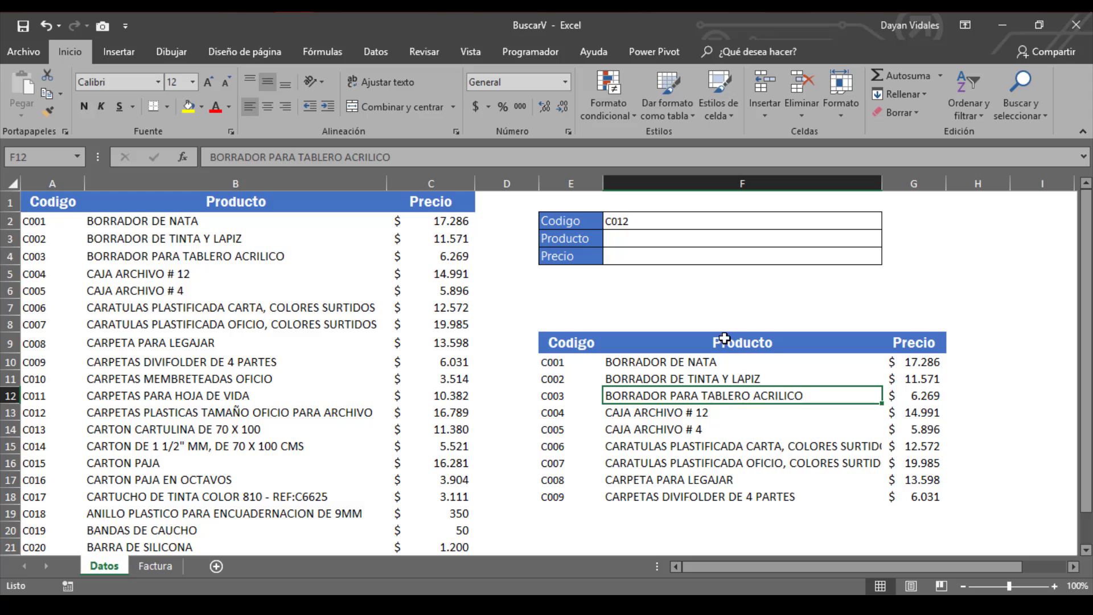
Start a BUSCARV formula in the Producto cell F3 with the absolute reference $F$2 as the lookup value.
click(674, 221)
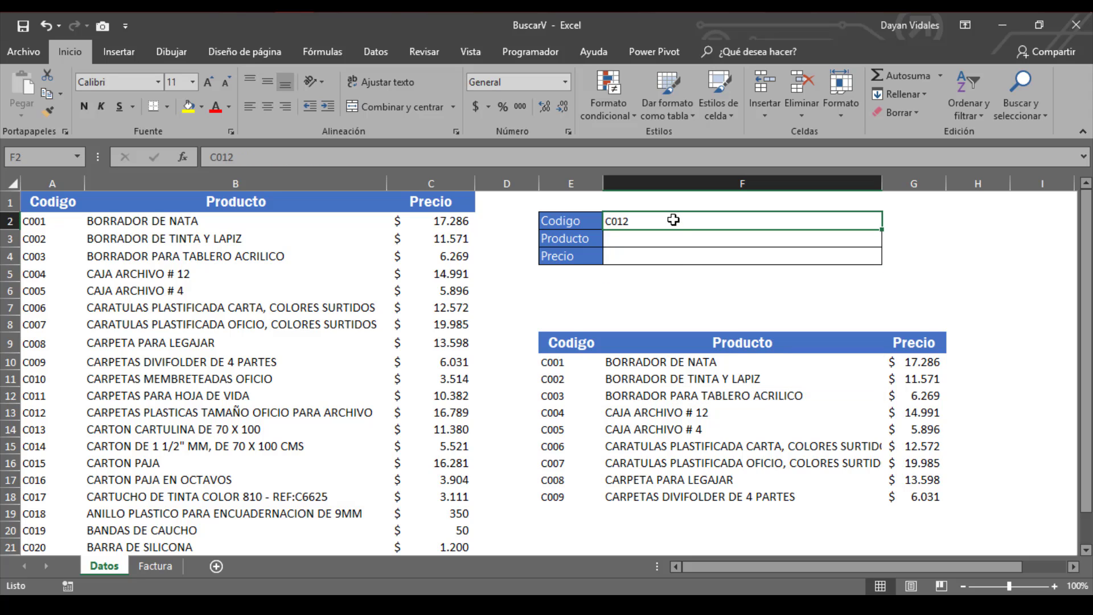
drag(581, 341, 781, 394)
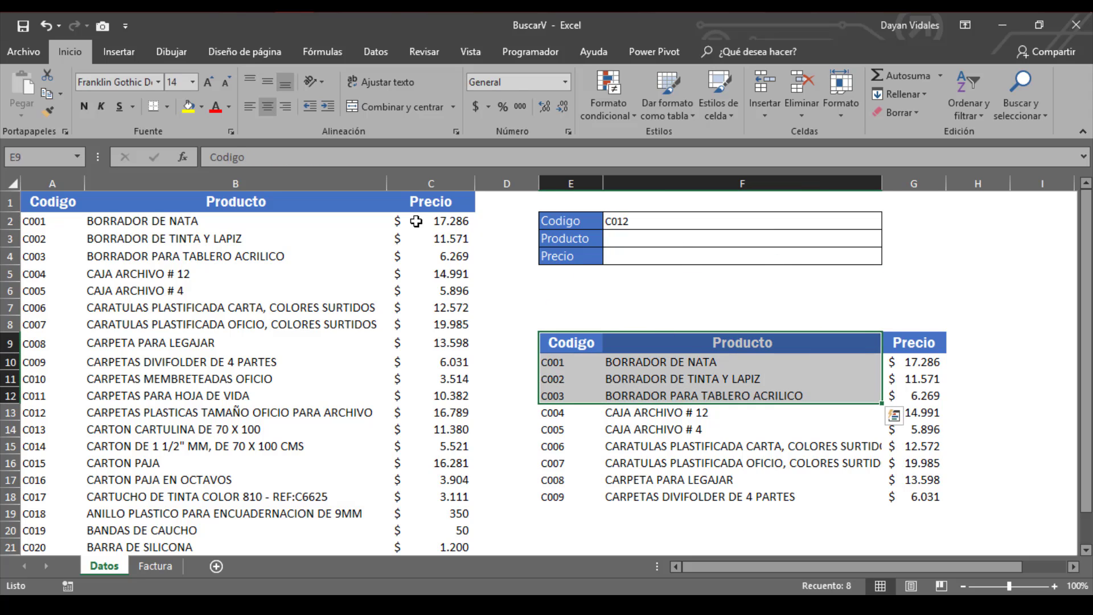
click(634, 239)
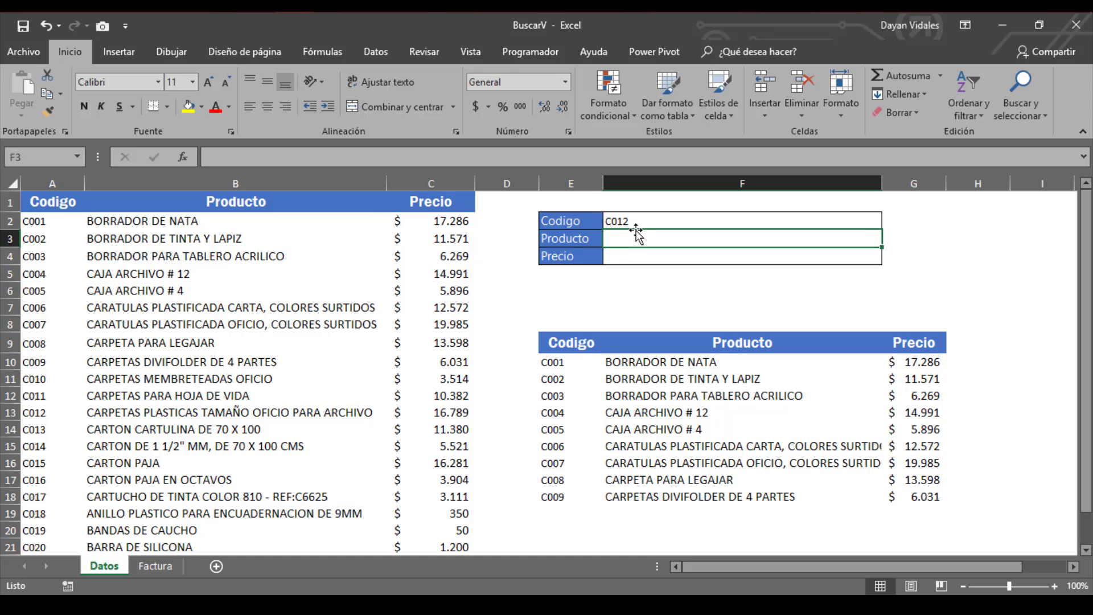
click(634, 219)
click(640, 237)
text(=)
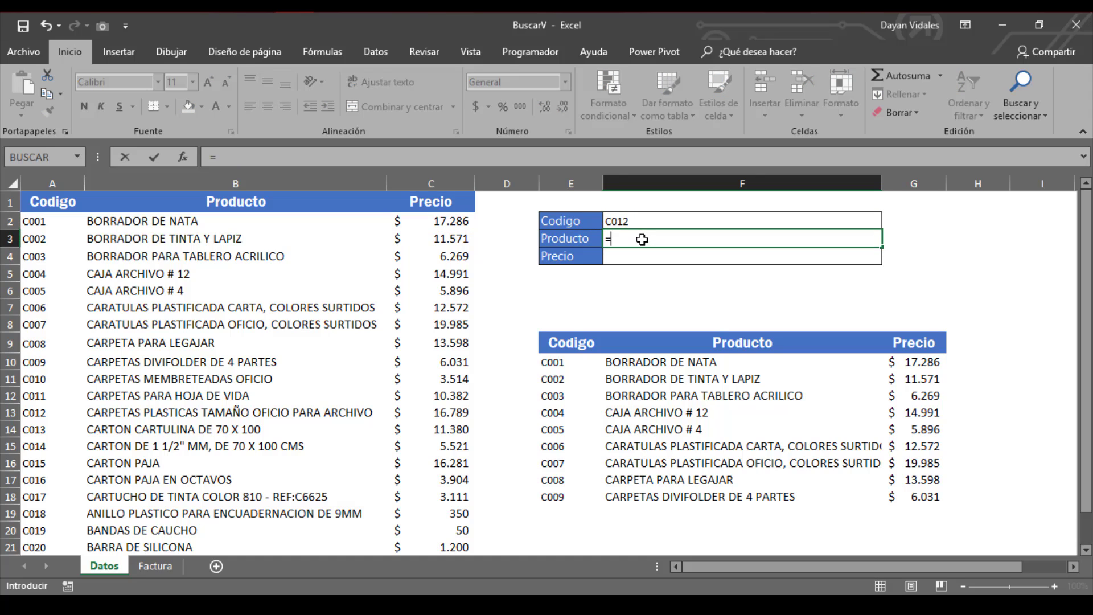
text(buscarv)
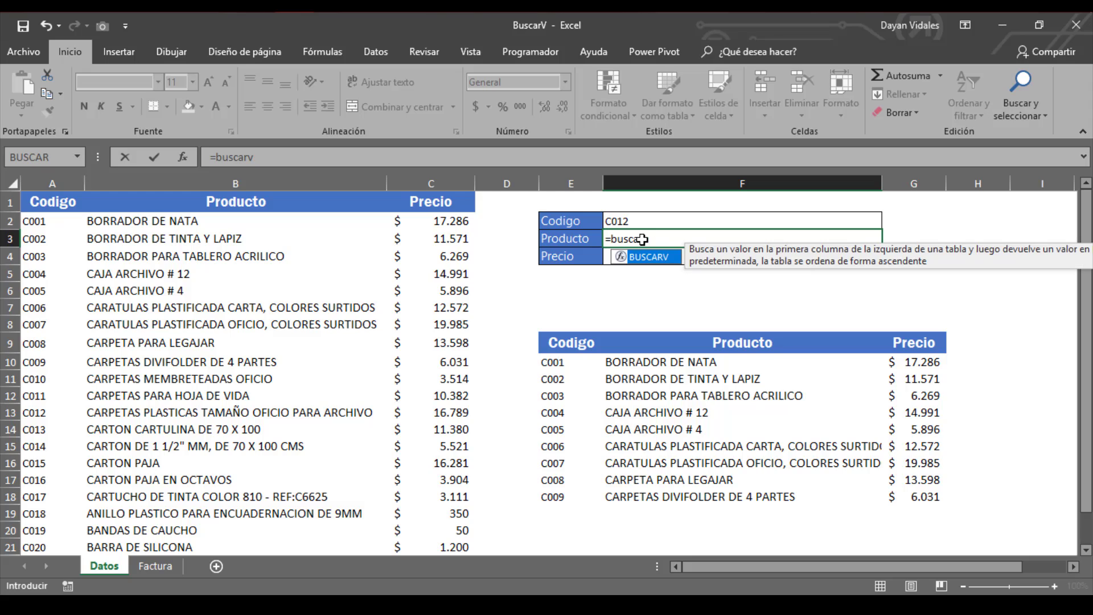
key(Tab)
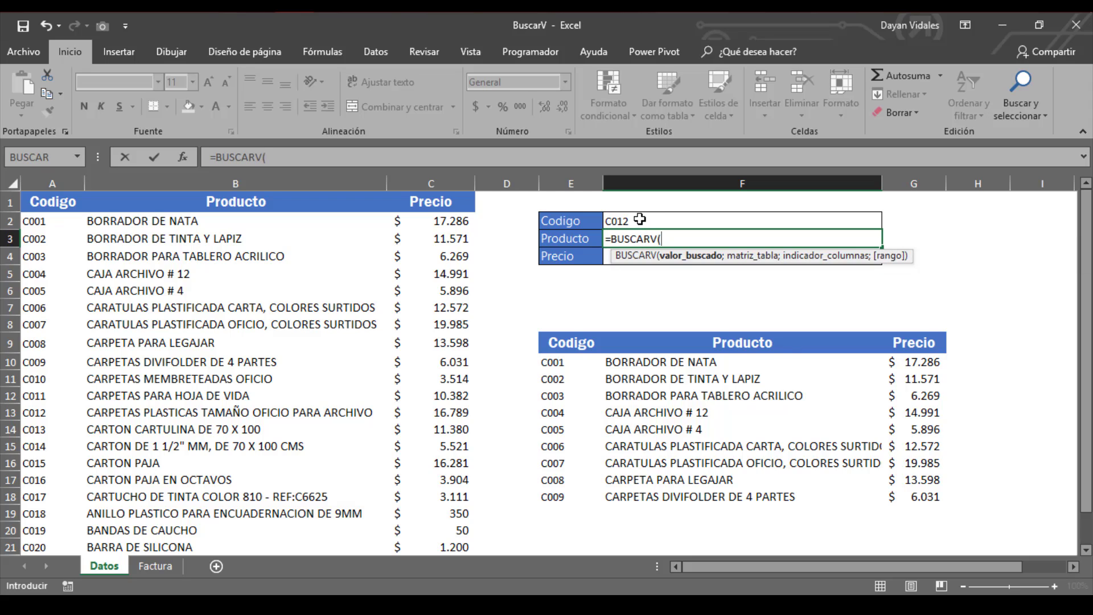
click(639, 219)
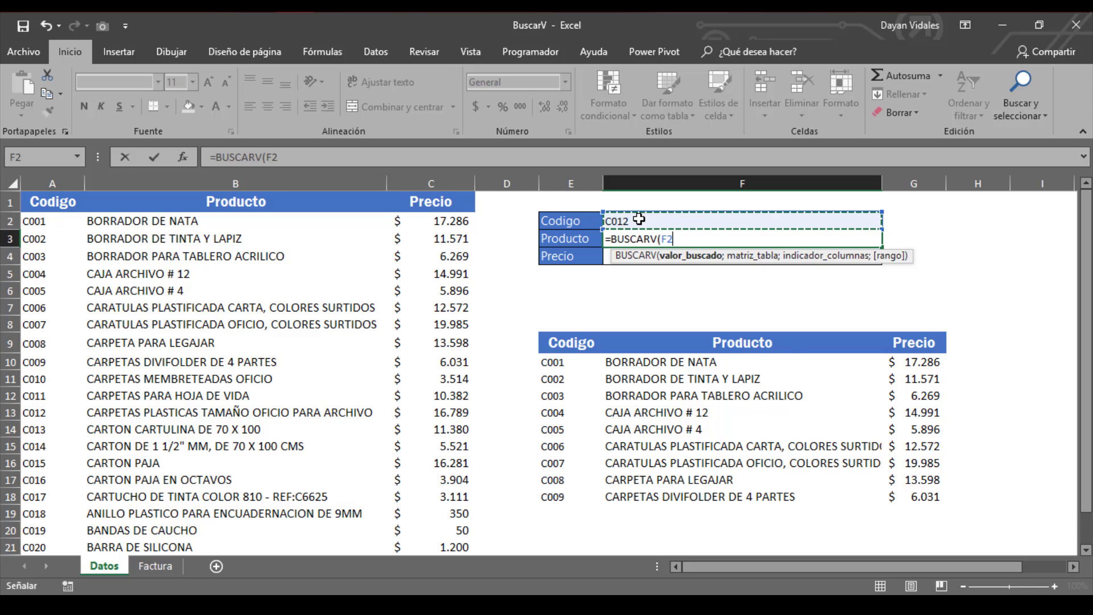
key(F4)
text(;)
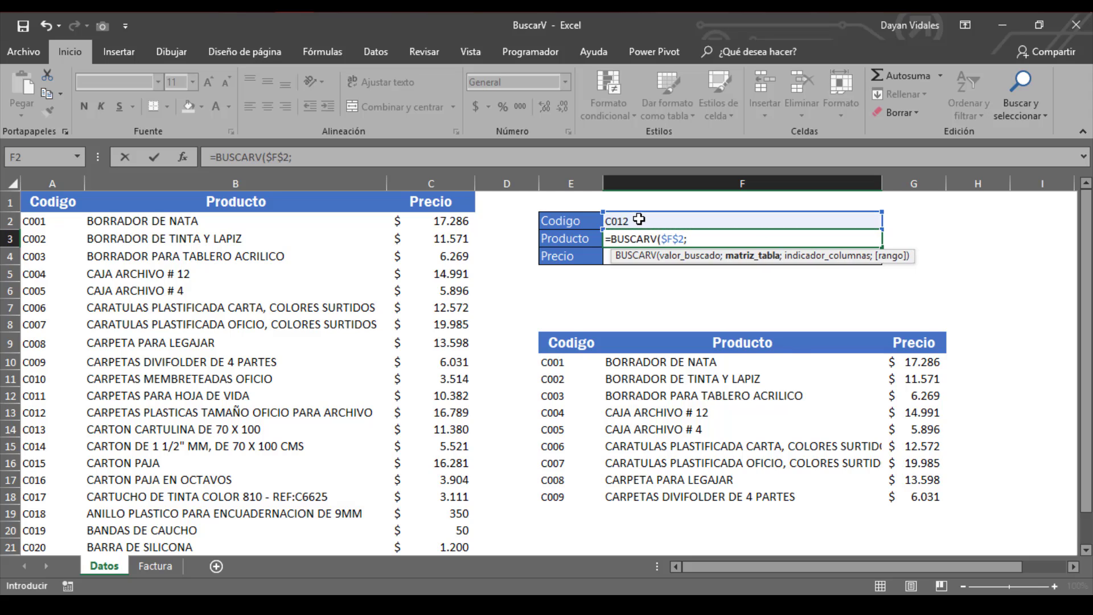
Complete the Producto formula with the absolute range $E$9:$G$18, column index 2 and 0 for an exact match.
click(555, 342)
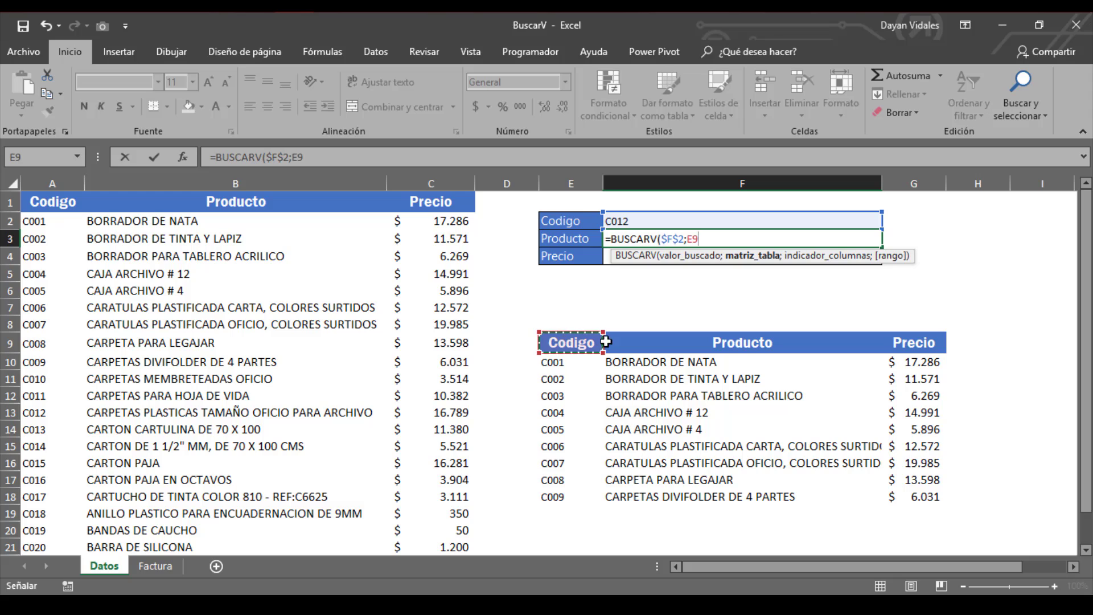
drag(606, 342, 922, 496)
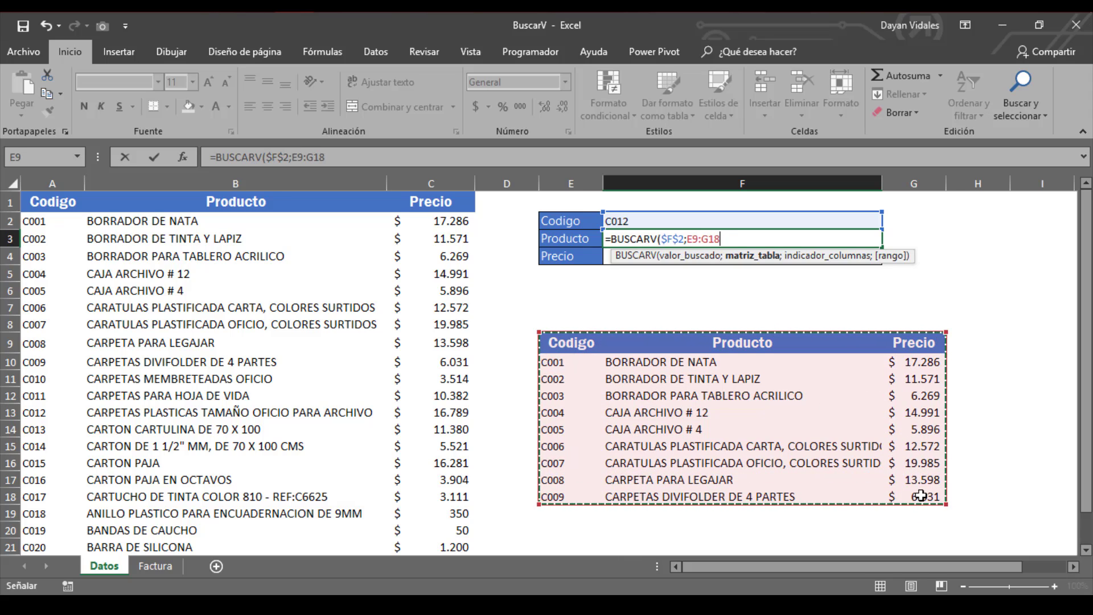
key(F4)
text(;)
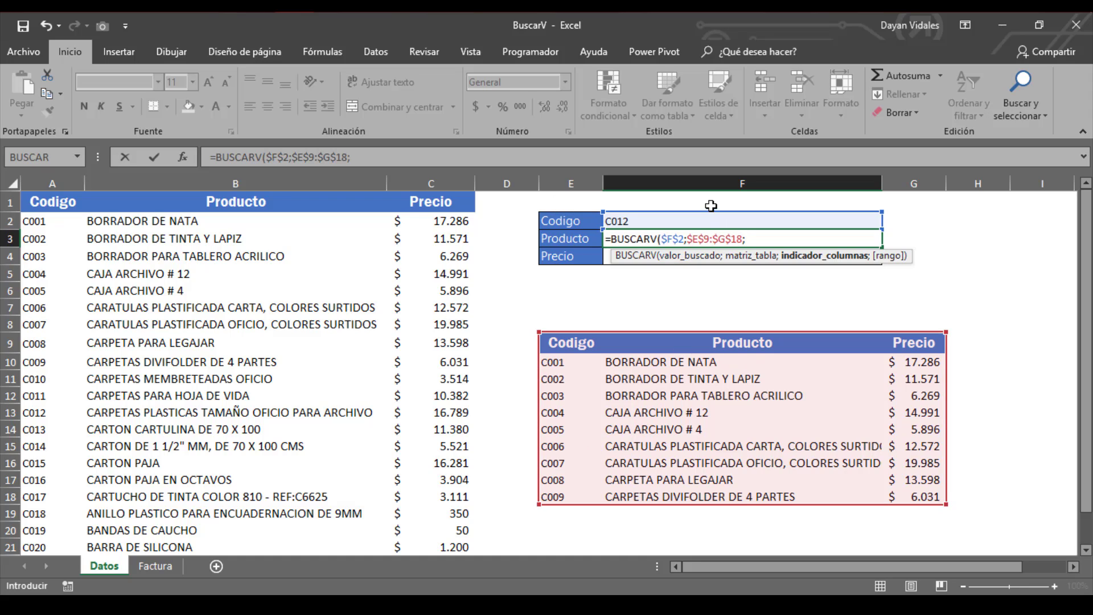
text(6)
key(BackSpace)
text(2;)
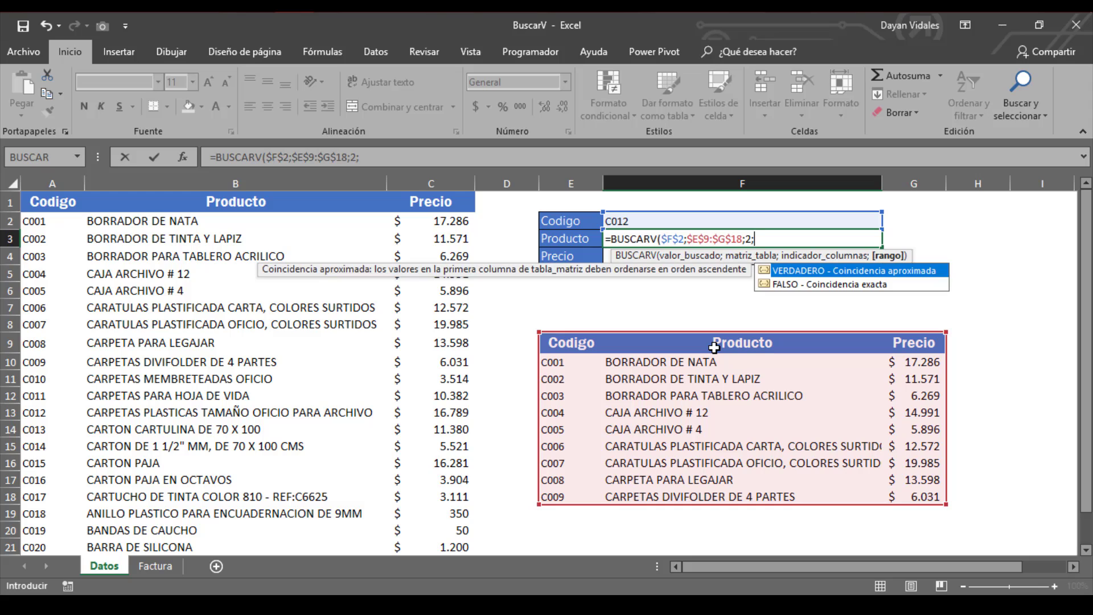
text(0))
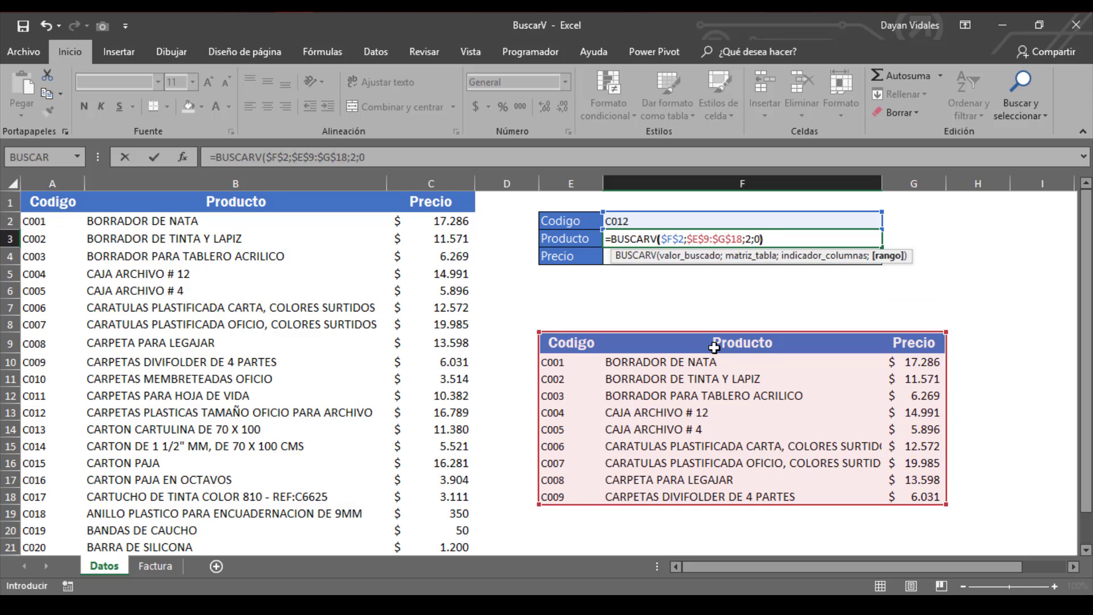
key(Return)
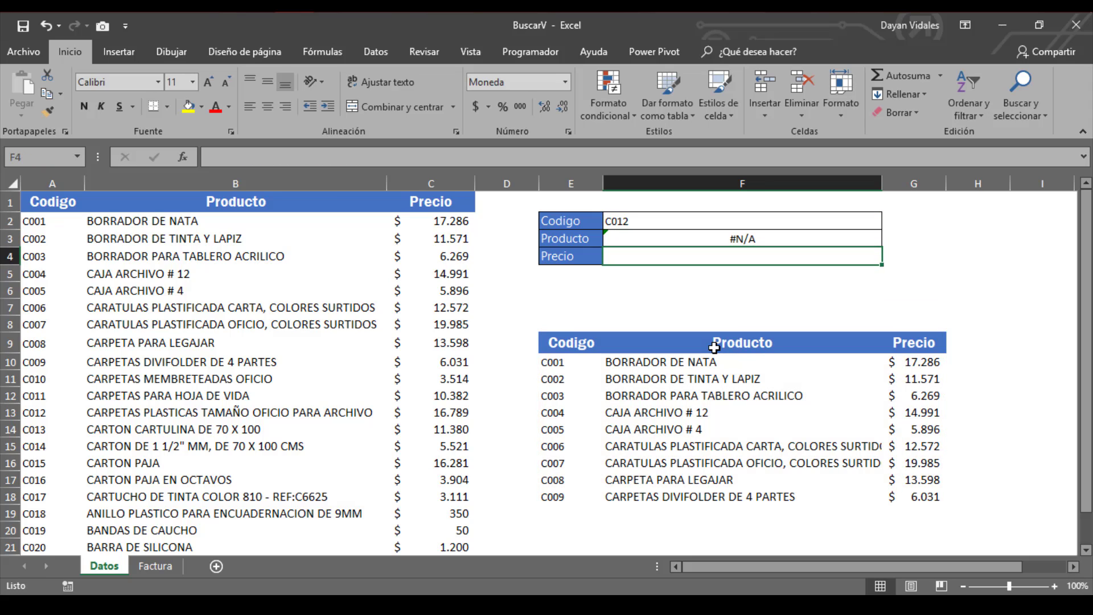
Check the form's code against the copied table's Codigo column and replace it in F2 with C002.
click(685, 235)
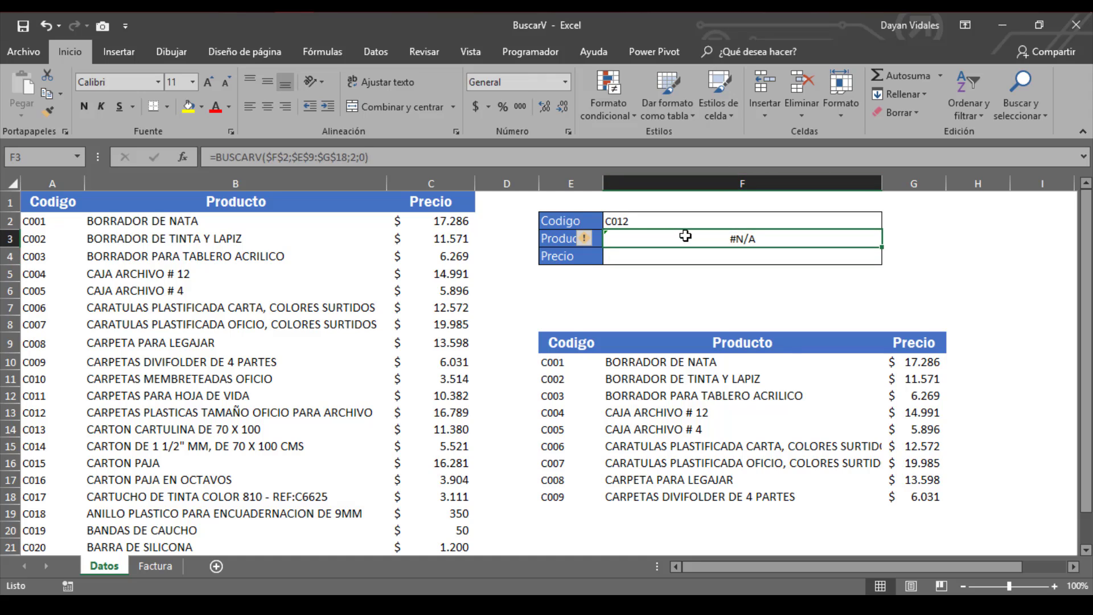
click(652, 222)
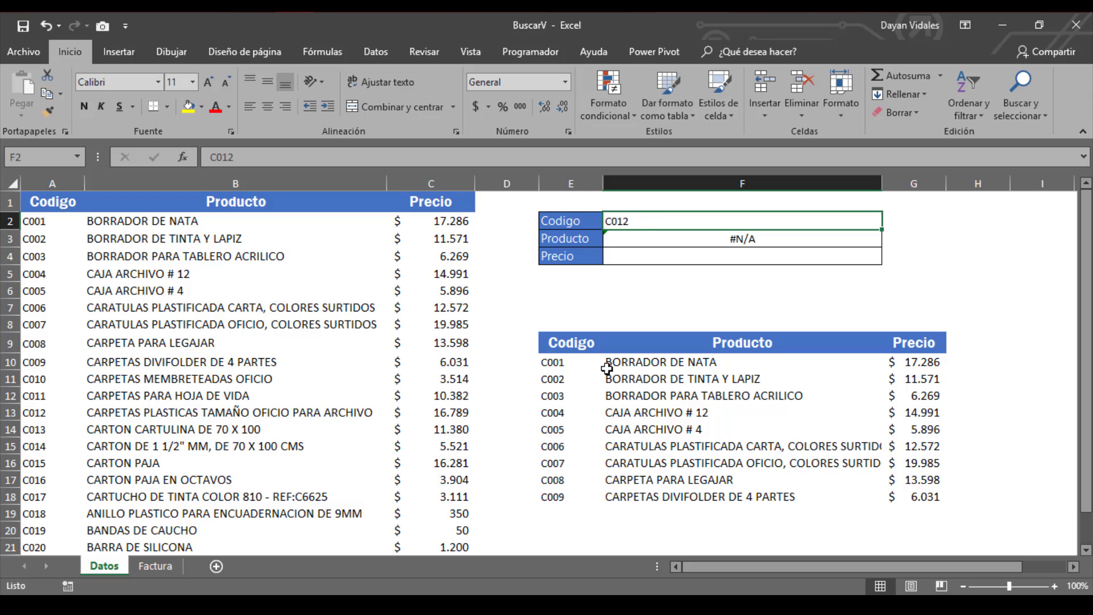
click(588, 365)
drag(585, 385, 573, 497)
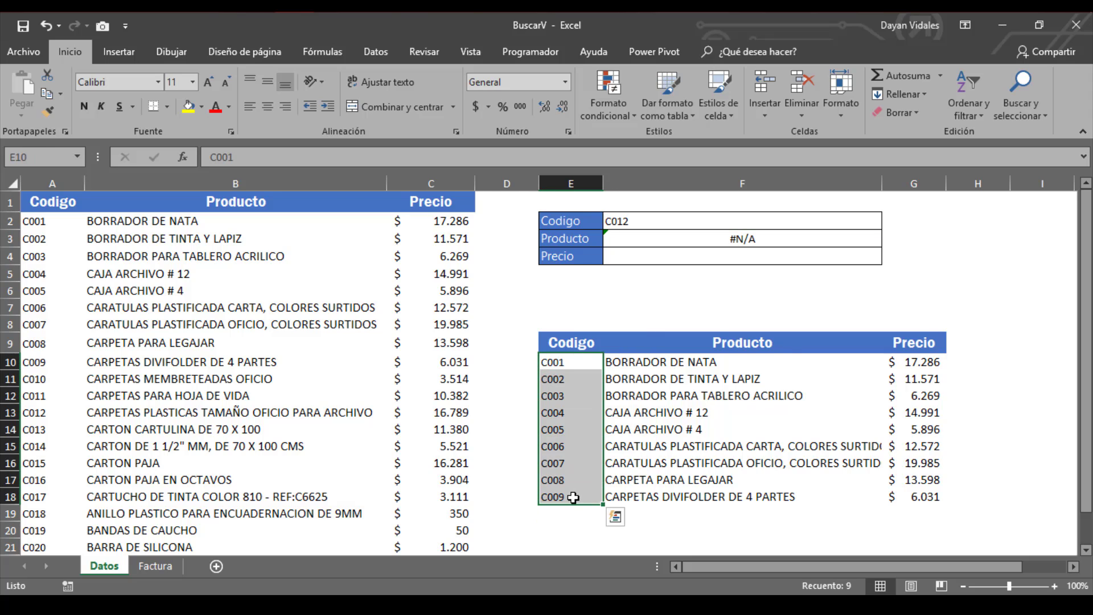
click(639, 218)
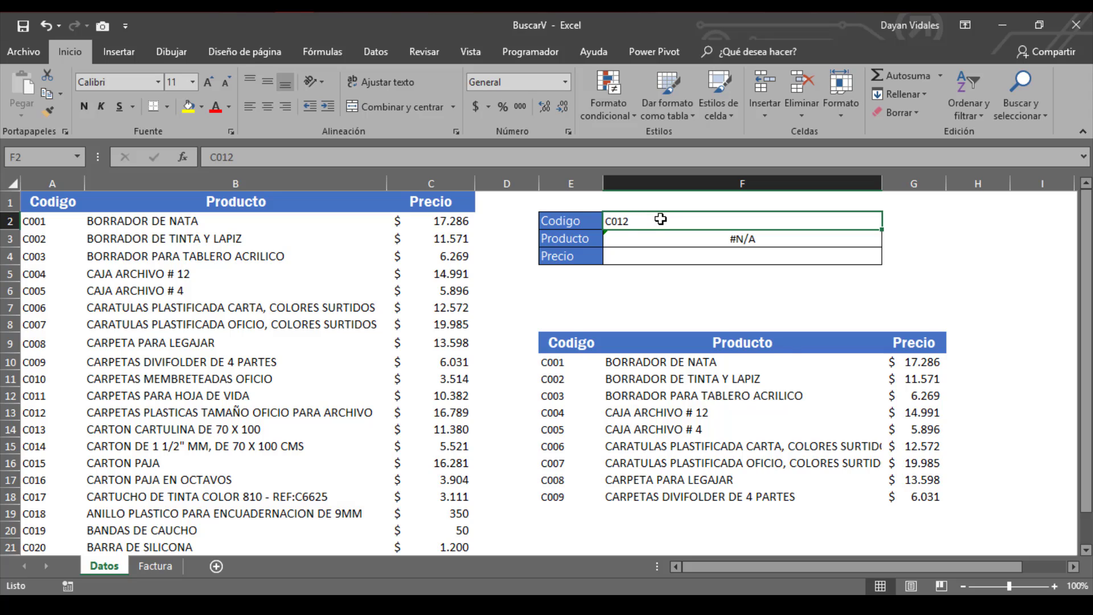
text(C002)
key(Return)
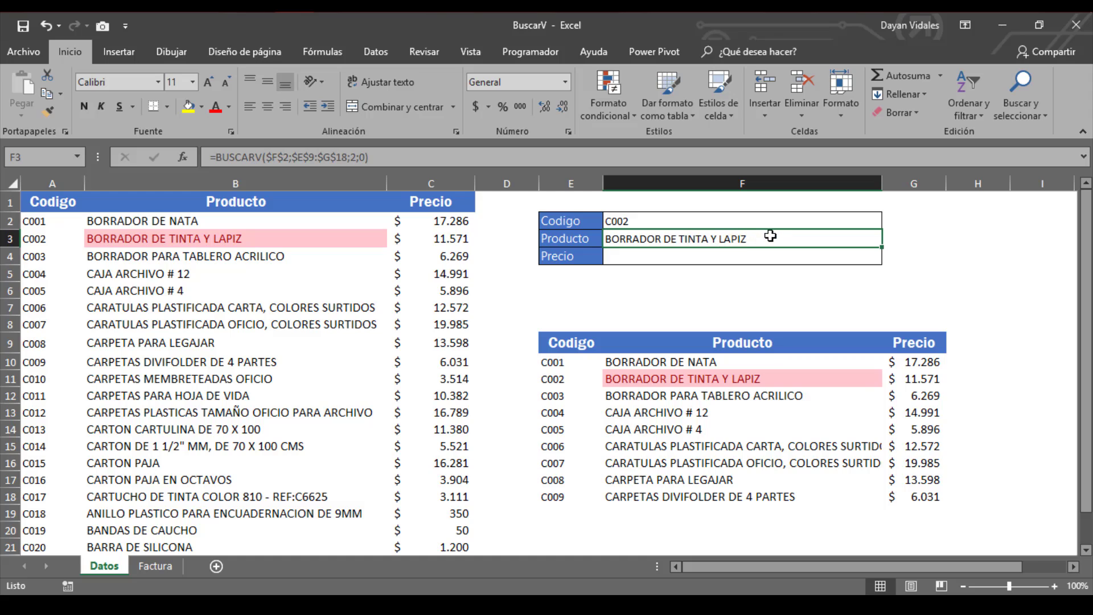
Fill the Producto formula down into the Precio cell F4 with column index 3, and format it as currency.
drag(883, 248, 880, 265)
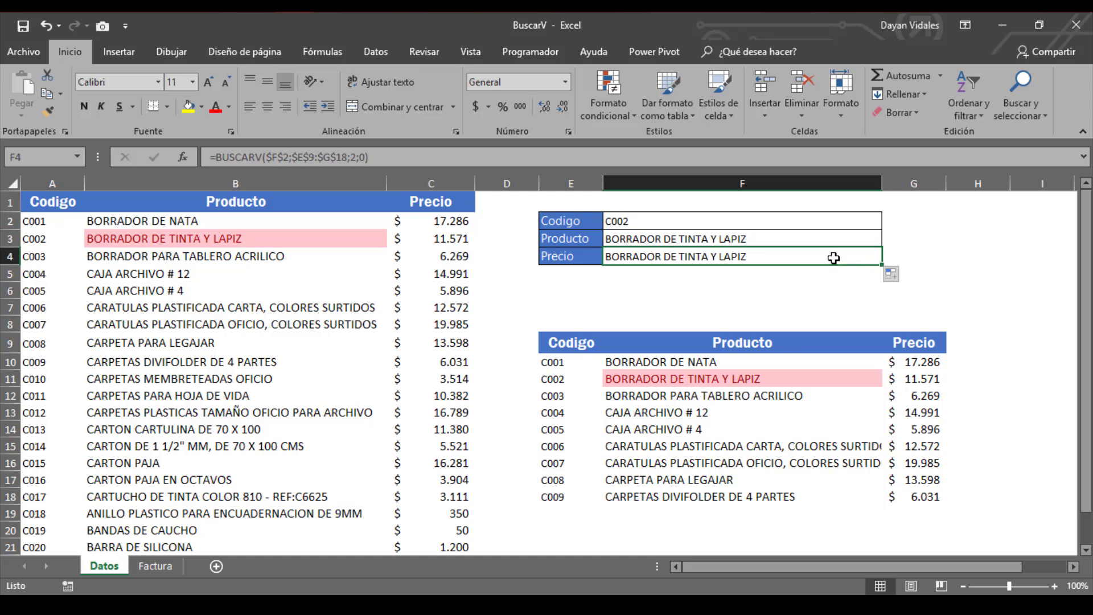
double_click(777, 259)
click(753, 256)
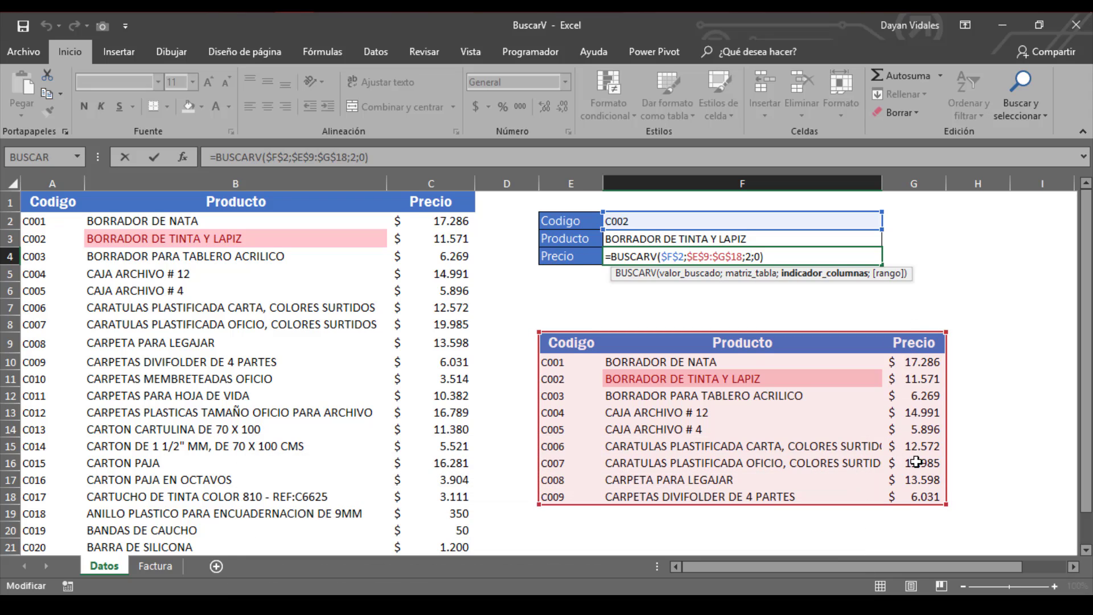
key(BackSpace)
text(3)
key(ctrl+Return)
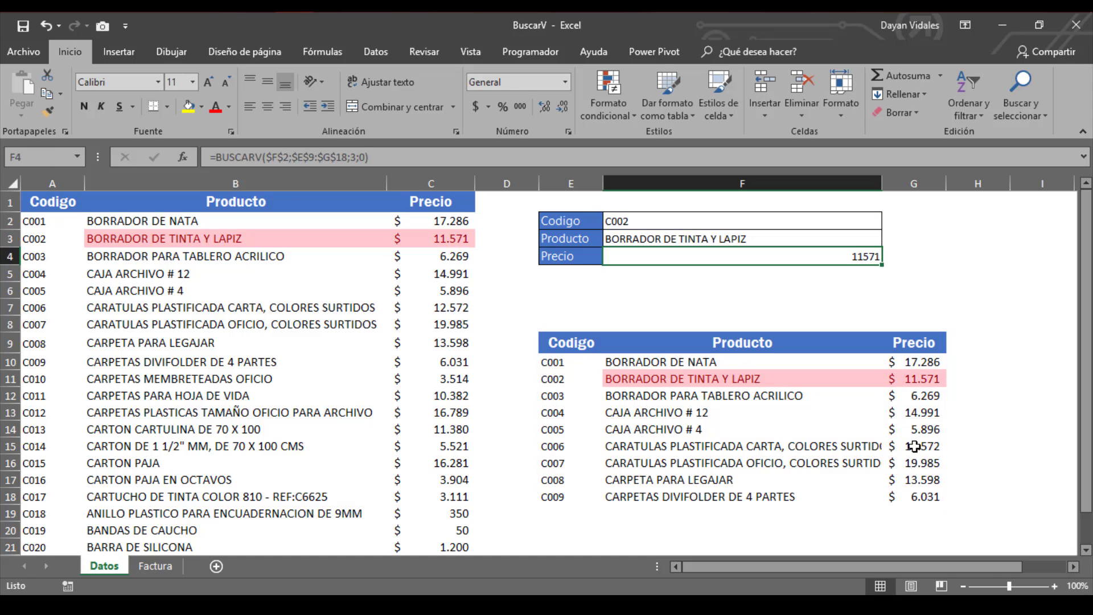
key(ctrl+shift+4)
Open the Producto formula in F3 to review its arguments and the table range it references.
click(820, 233)
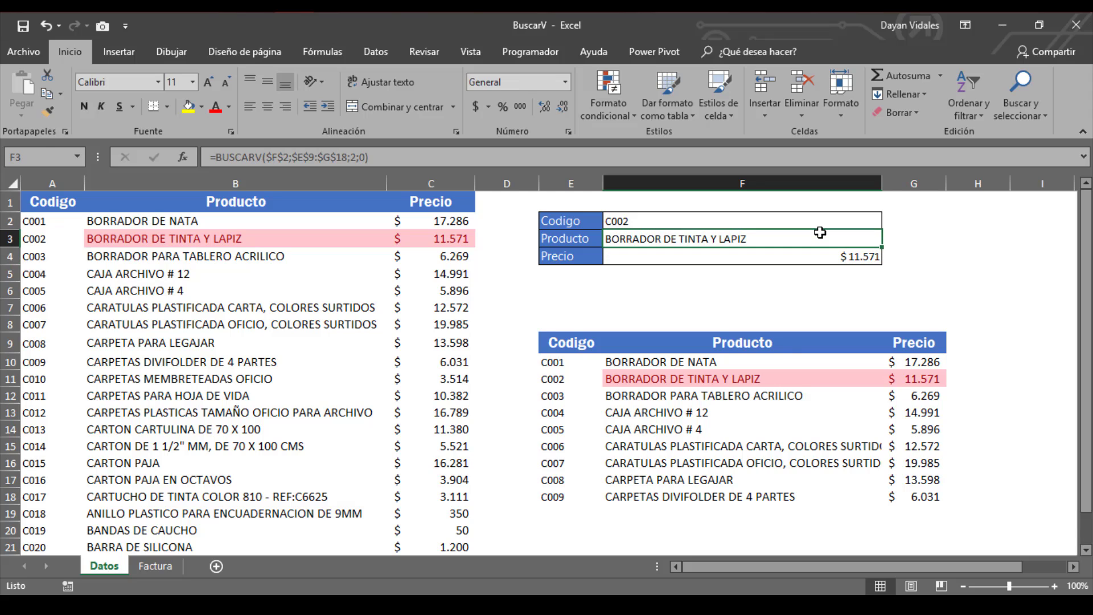
double_click(820, 232)
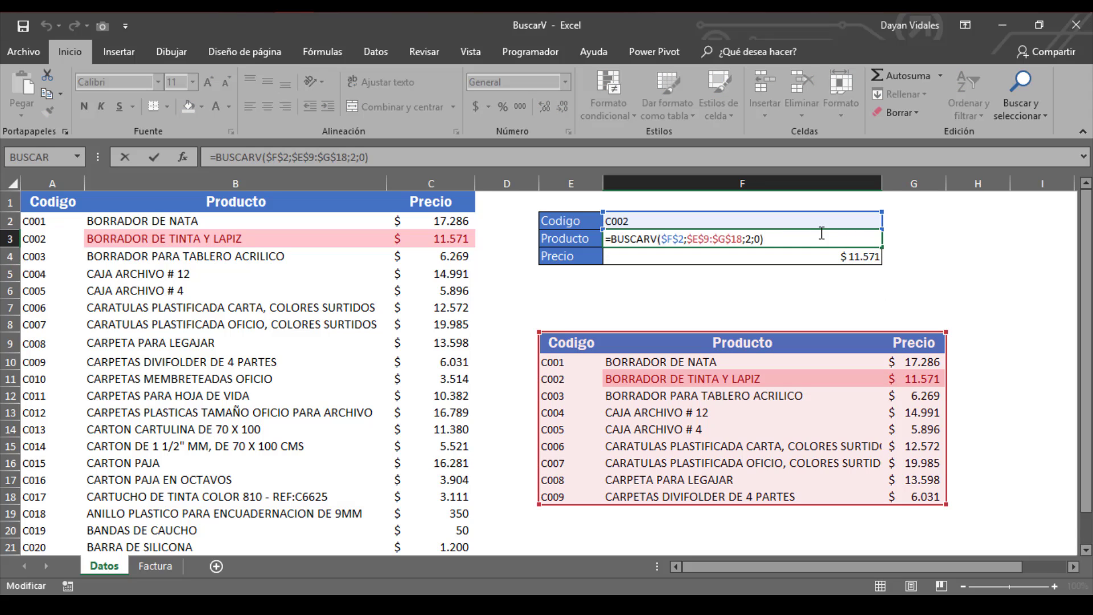